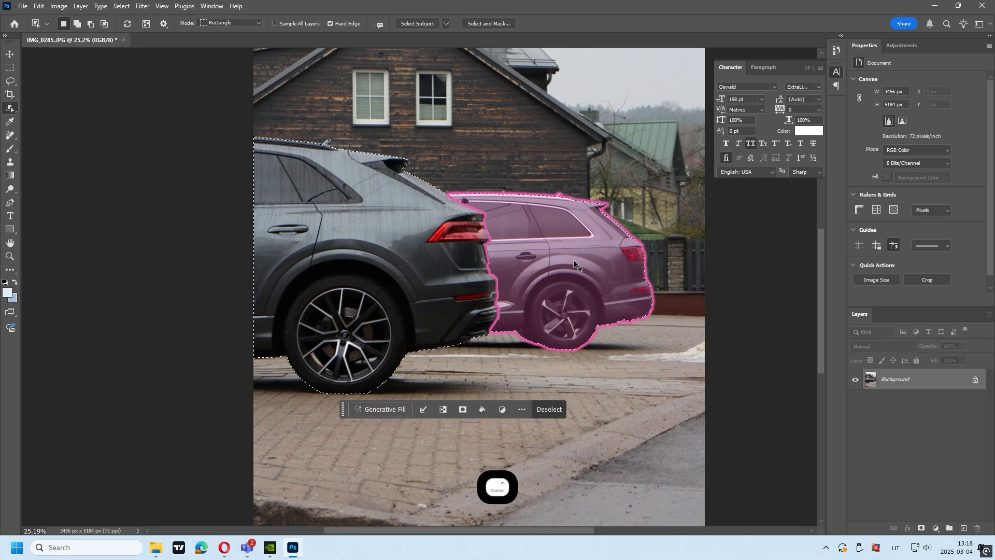
Refine the selection of both cars and copy the selected area to a new layer
{"action": "scroll", "coordinate": [543, 249], "scroll_direction": "up", "scroll_amount": 3}
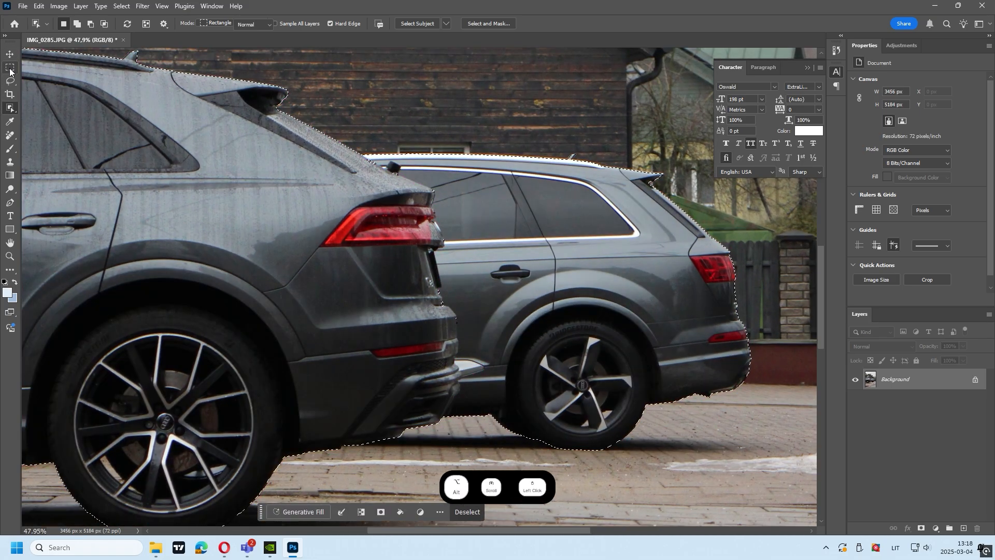
{"action": "left_click", "coordinate": [10, 68]}
{"action": "left_click_drag", "start_coordinate": [533, 351], "coordinate": [528, 359]}
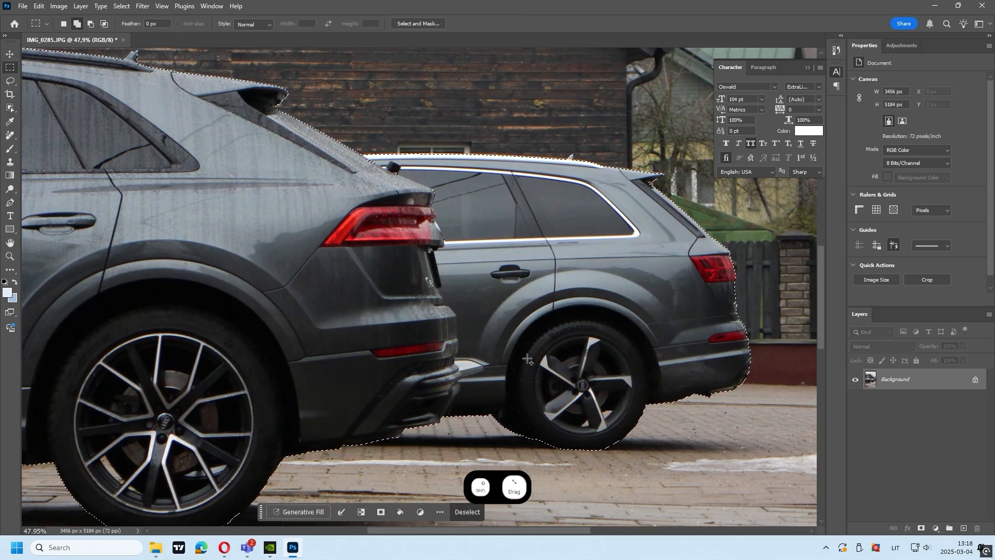
{"action": "scroll", "coordinate": [526, 366], "scroll_direction": "down", "scroll_amount": 3}
{"action": "key", "text": "ctrl+j"}
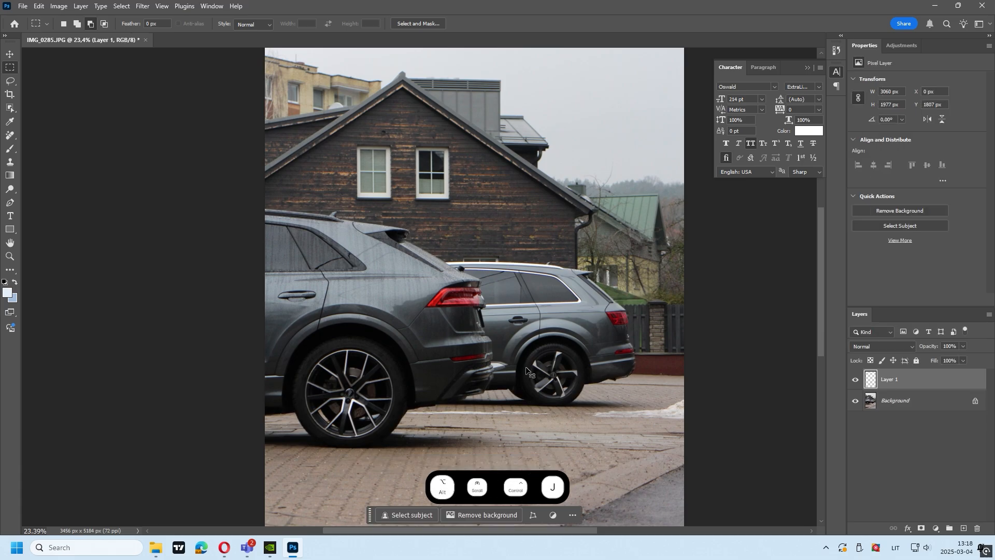
Darken the Background layer behind the copied cars with a Curves adjustment
{"action": "key", "text": "v"}
{"action": "left_click", "coordinate": [83, 6]}
{"action": "mouse_move", "coordinate": [59, 6]}
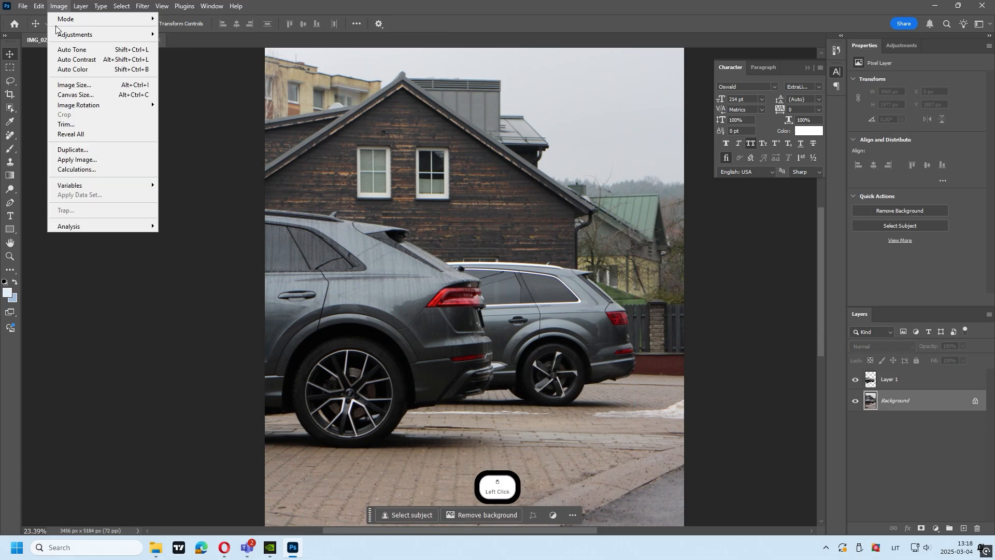
{"action": "mouse_move", "coordinate": [67, 35]}
{"action": "left_click", "coordinate": [200, 56]}
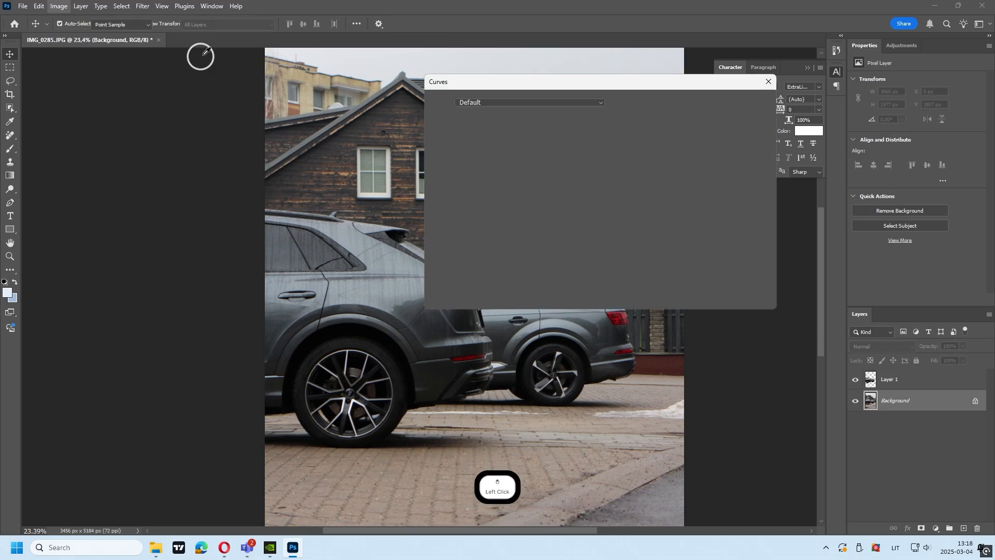
{"action": "left_click_drag", "start_coordinate": [552, 83], "coordinate": [792, 83]}
{"action": "left_click_drag", "start_coordinate": [787, 201], "coordinate": [798, 225]}
{"action": "left_click_drag", "start_coordinate": [859, 82], "coordinate": [776, 81]}
{"action": "left_click", "coordinate": [904, 104]}
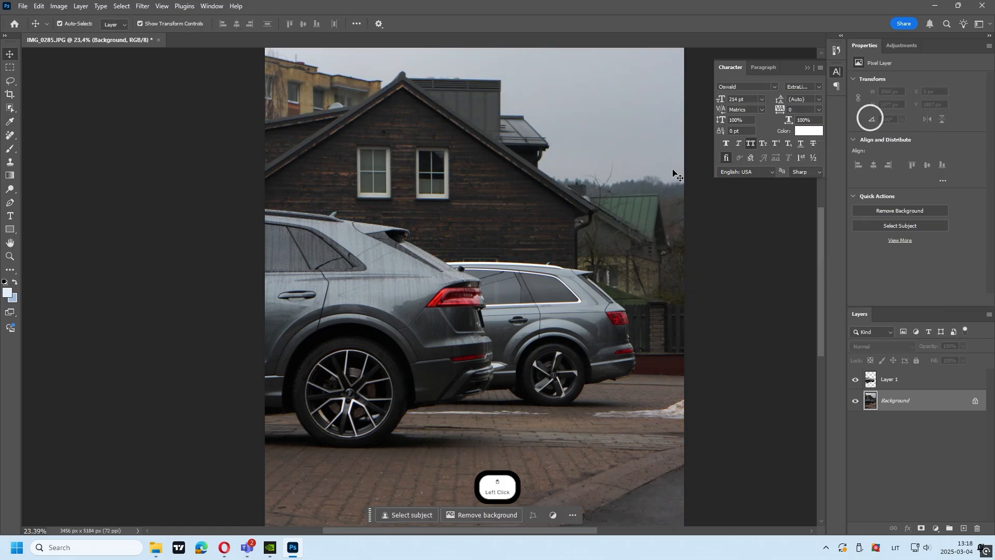
Apply Levels to the cars on Layer 1 with midtones at 0.78 and the white input level at 217
{"action": "scroll", "coordinate": [579, 249], "scroll_direction": "down", "scroll_amount": 4}
{"action": "left_click", "coordinate": [889, 379]}
{"action": "left_click", "coordinate": [65, 7]}
{"action": "mouse_move", "coordinate": [77, 32]}
{"action": "left_click", "coordinate": [184, 44]}
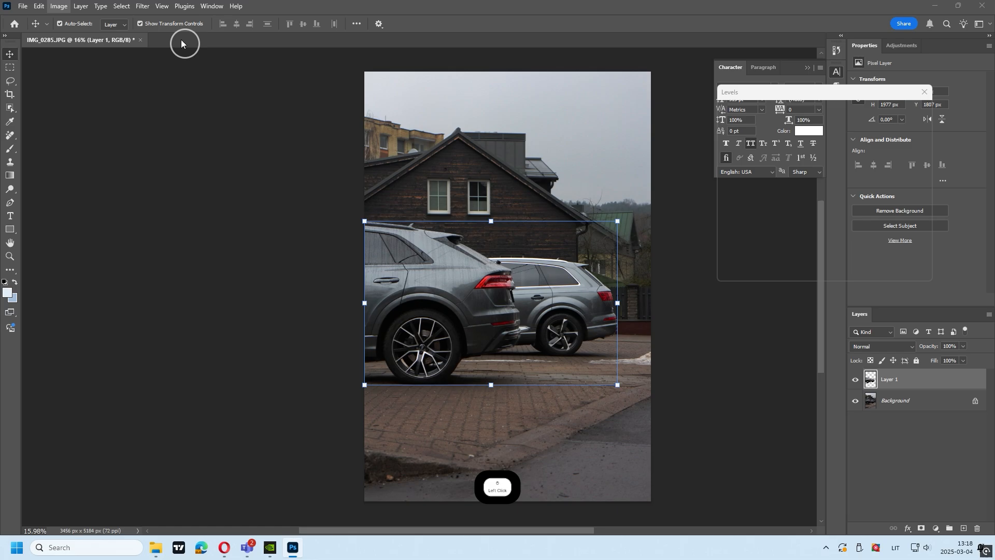
{"action": "left_click_drag", "start_coordinate": [797, 209], "coordinate": [842, 209]}
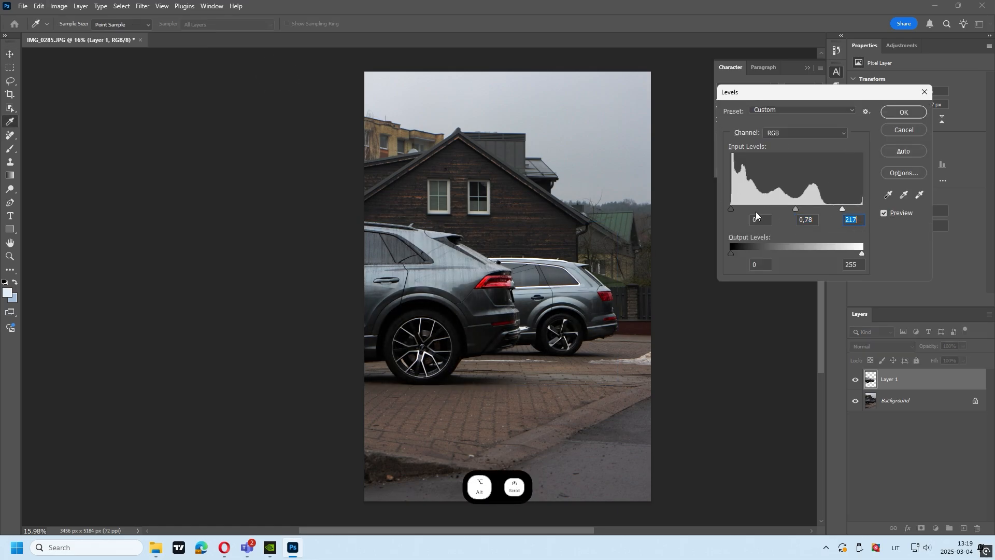
{"action": "left_click_drag", "start_coordinate": [731, 210], "coordinate": [736, 212]}
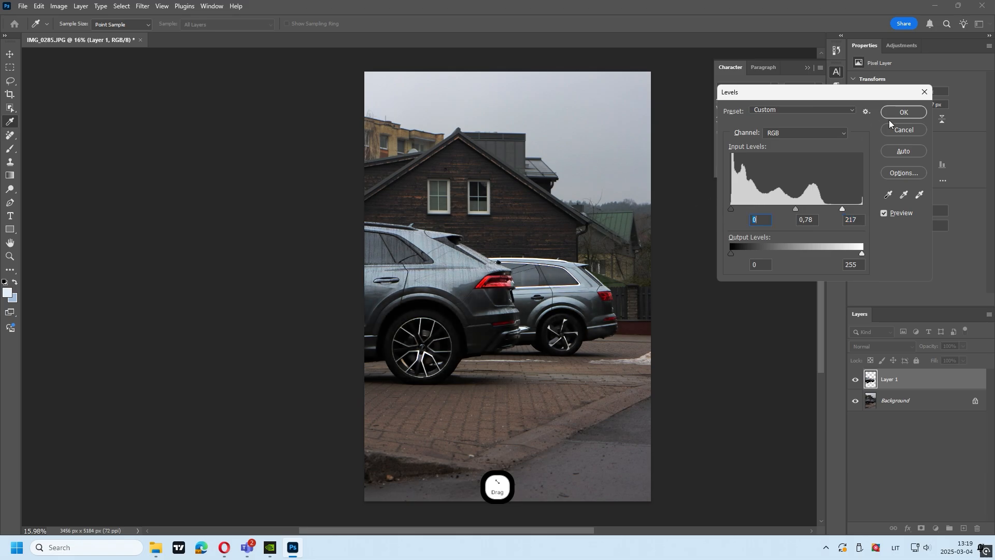
{"action": "left_click", "coordinate": [903, 112]}
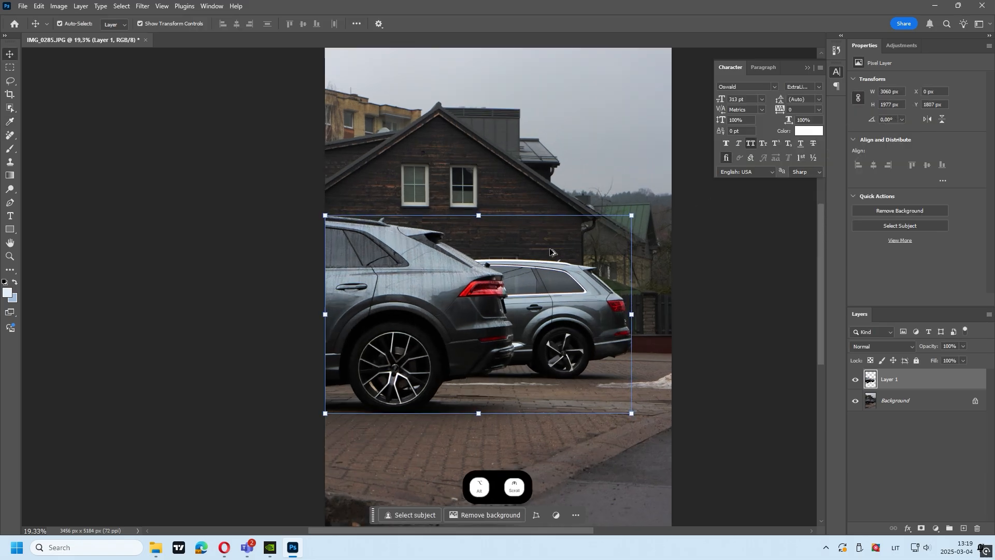
Apply a Gaussian Blur with a radius of about 3.4 pixels to the background photo on Layer 0
{"action": "left_click", "coordinate": [141, 5]}
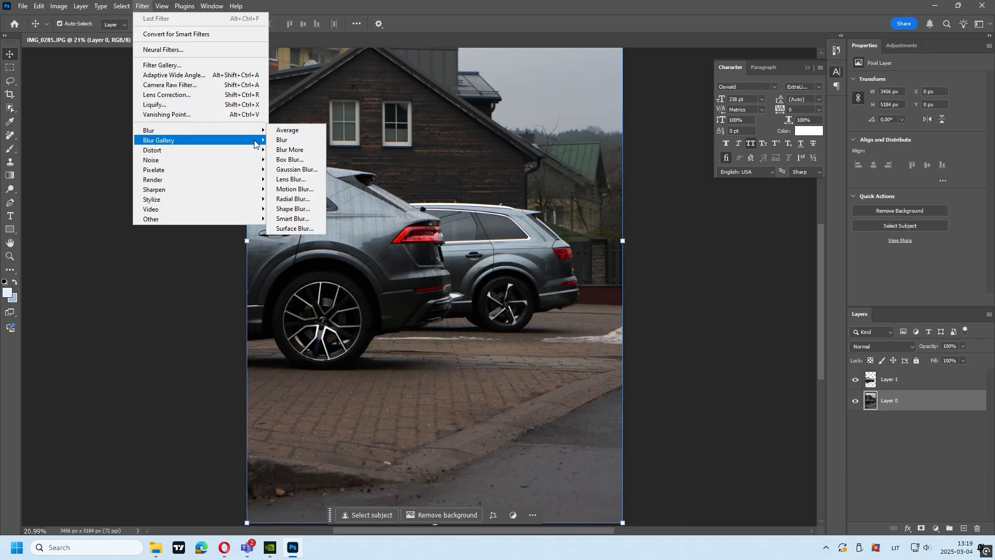
{"action": "left_click", "coordinate": [294, 170]}
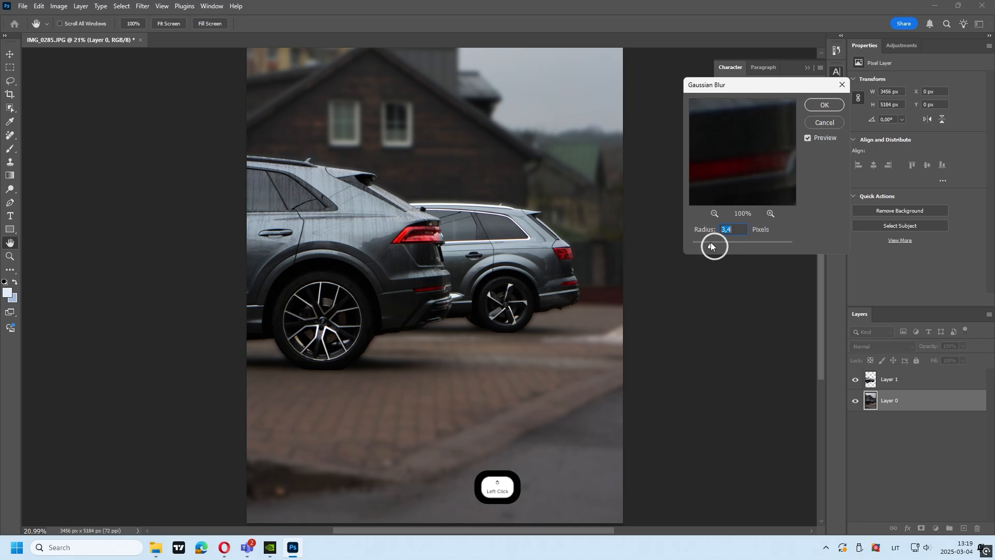
{"action": "left_click", "coordinate": [823, 105]}
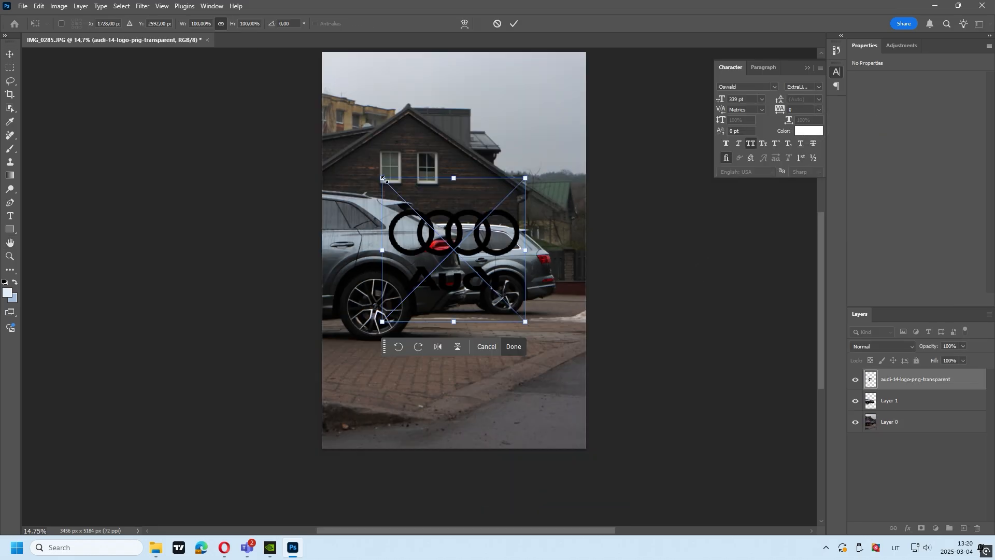
Resize the placed Audi logo to about 1368 px wide and center it horizontally on the pavement below the cars
{"action": "left_click_drag", "start_coordinate": [453, 254], "coordinate": [453, 363]}
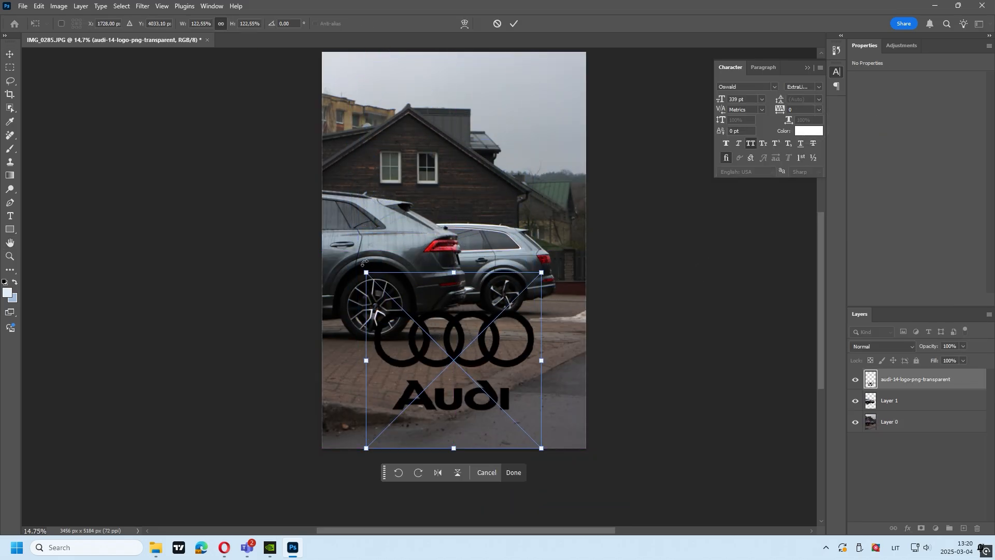
{"action": "left_click_drag", "start_coordinate": [366, 272], "coordinate": [425, 331]}
{"action": "left_click_drag", "start_coordinate": [471, 371], "coordinate": [438, 340]}
{"action": "key", "text": "Return"}
Add a white (#ffffff) Color Overlay to the Audi logo layer
{"action": "scroll", "coordinate": [391, 285], "scroll_direction": "up", "scroll_amount": 5}
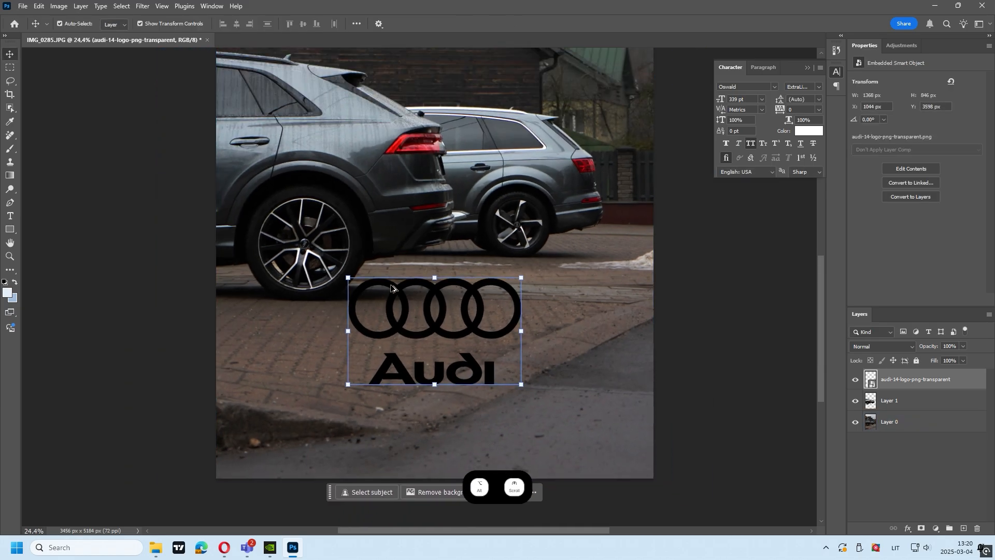
{"action": "double_click", "coordinate": [969, 386]}
{"action": "left_click", "coordinate": [595, 376]}
{"action": "left_click", "coordinate": [831, 279]}
{"action": "left_click", "coordinate": [705, 211]}
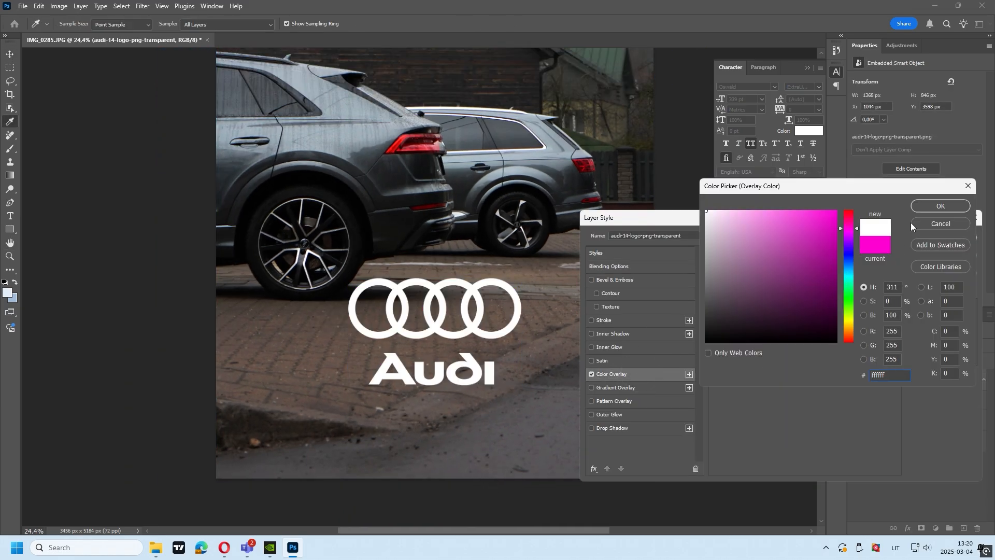
{"action": "left_click", "coordinate": [939, 206]}
{"action": "left_click", "coordinate": [946, 242]}
Rasterize the Audi logo layer and scale it down to about 54.5%, keeping it centered on the pavement
{"action": "key", "text": "m"}
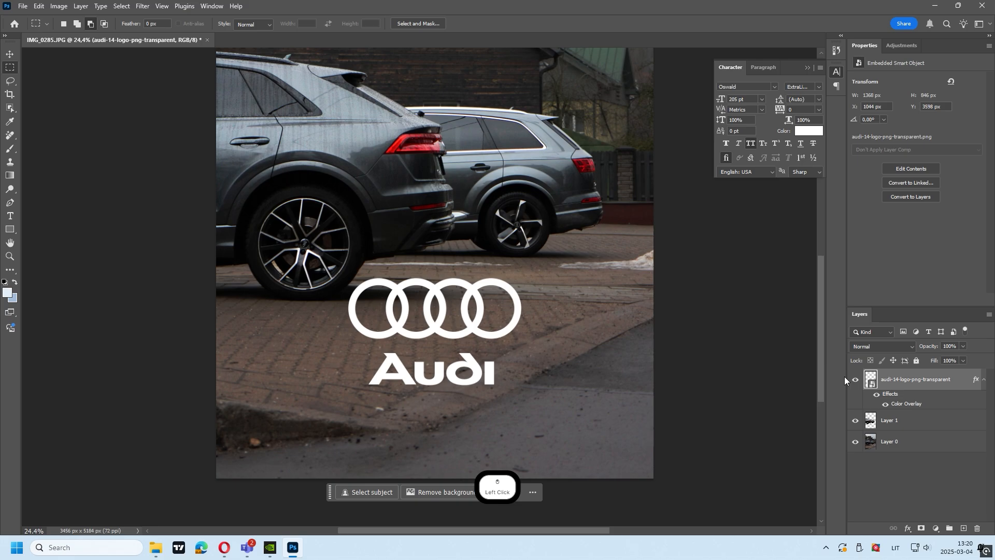
{"action": "right_click", "coordinate": [892, 378]}
{"action": "left_click", "coordinate": [811, 461]}
{"action": "key", "text": "v"}
{"action": "left_click_drag", "start_coordinate": [349, 278], "coordinate": [427, 327]}
{"action": "left_click_drag", "start_coordinate": [456, 332], "coordinate": [417, 296]}
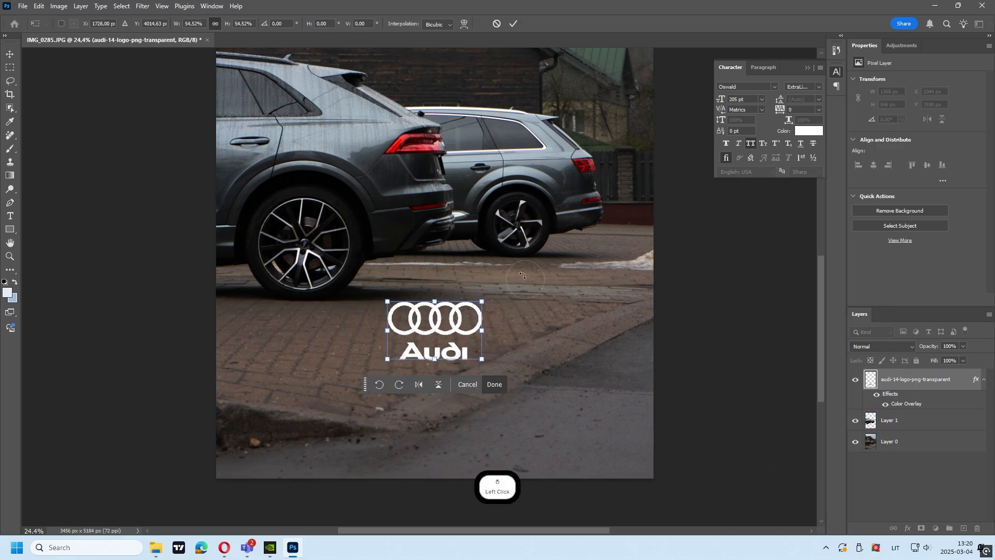
Move the selected Audi wordmark up closer to the four rings and clear the selection
{"action": "scroll", "coordinate": [636, 326], "scroll_direction": "up", "scroll_amount": 5}
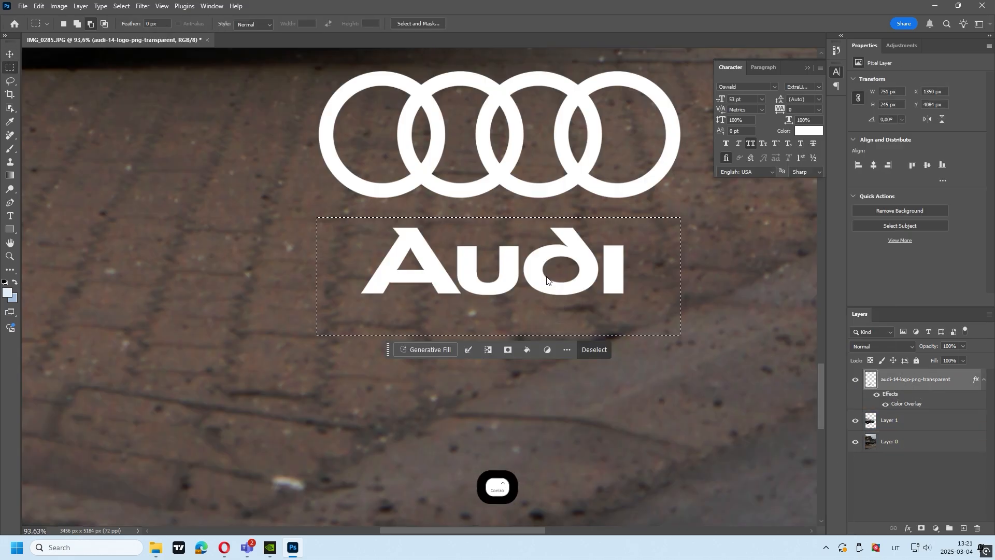
{"action": "left_click_drag", "start_coordinate": [546, 280], "coordinate": [544, 253]}
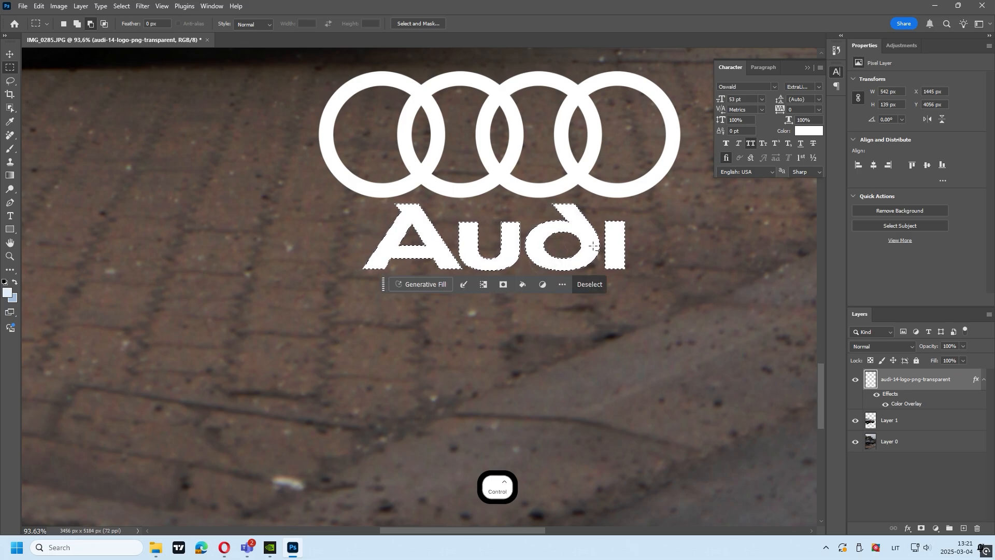
{"action": "key", "text": "ctrl+d"}
{"action": "scroll", "coordinate": [596, 249], "scroll_direction": "down", "scroll_amount": 6}
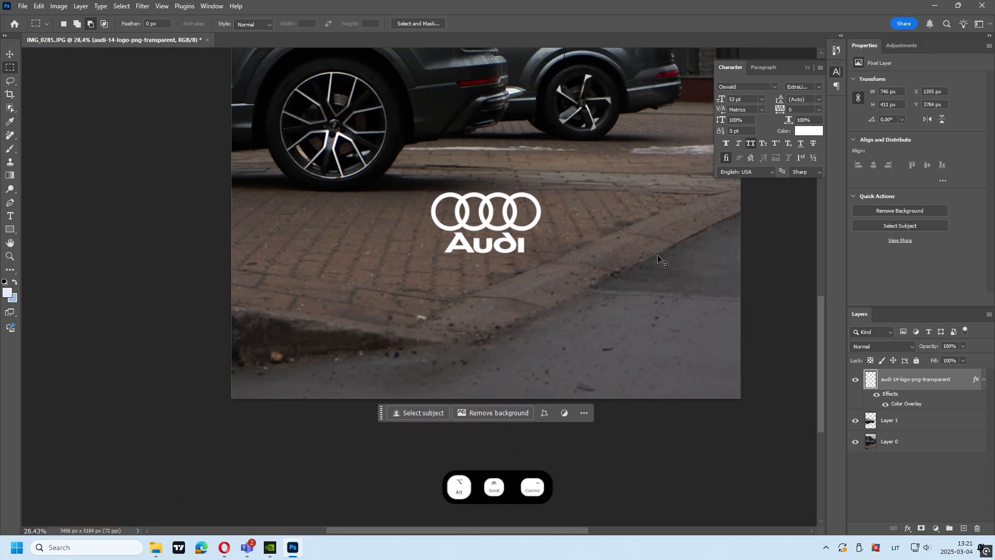
Add a white letter Q as text and enlarge it to about 3017 pt over the house and cars
{"action": "scroll", "coordinate": [624, 256], "scroll_direction": "down", "scroll_amount": 3}
{"action": "scroll", "coordinate": [629, 255], "scroll_direction": "down", "scroll_amount": 2}
{"action": "scroll", "coordinate": [629, 255], "scroll_direction": "right", "scroll_amount": 2}
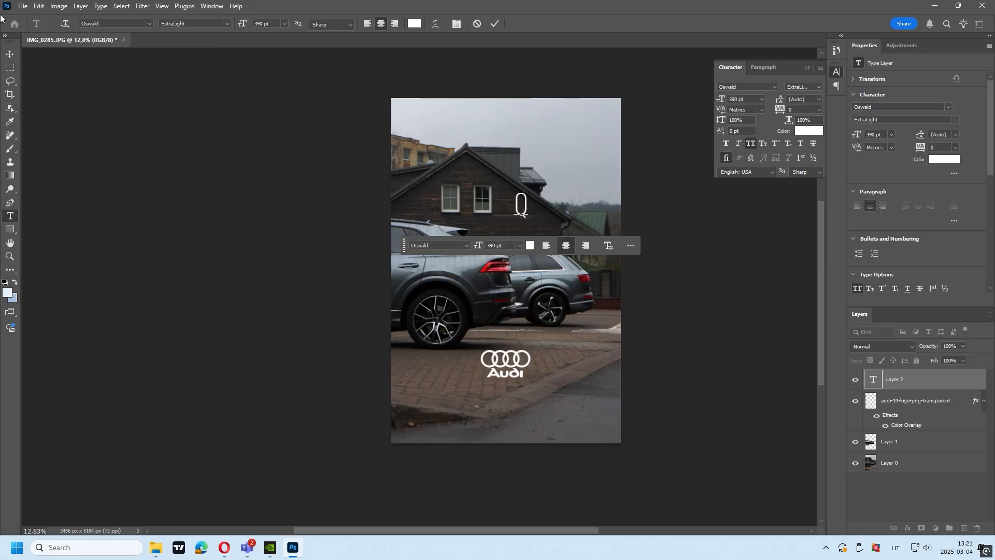
{"action": "key", "text": "ctrl+Return"}
{"action": "key", "text": "ctrl+t"}
{"action": "left_click_drag", "start_coordinate": [513, 192], "coordinate": [422, 3]}
{"action": "left_click_drag", "start_coordinate": [488, 143], "coordinate": [520, 265]}
{"action": "key", "text": "Return"}
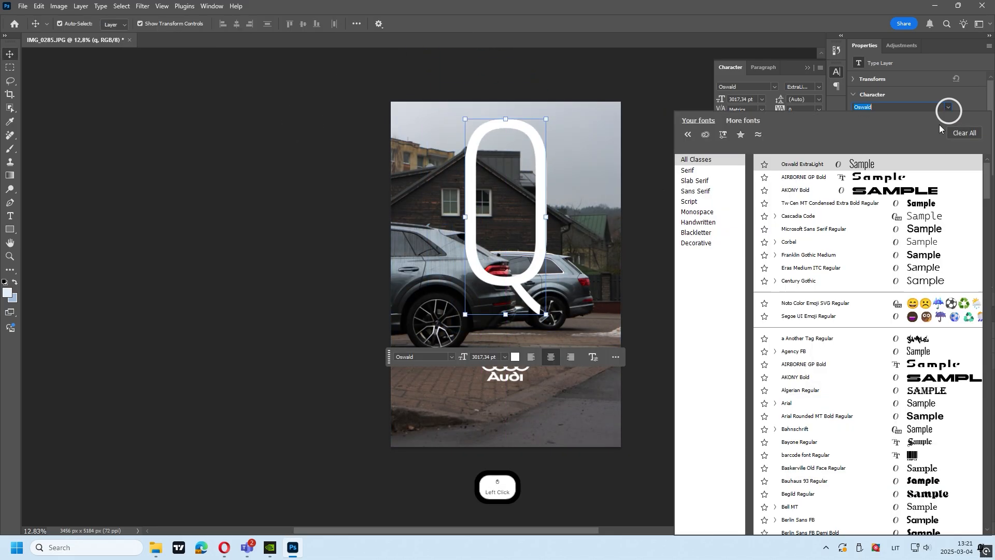
Set the Q's font to Estrella Early
{"action": "left_click", "coordinate": [948, 106]}
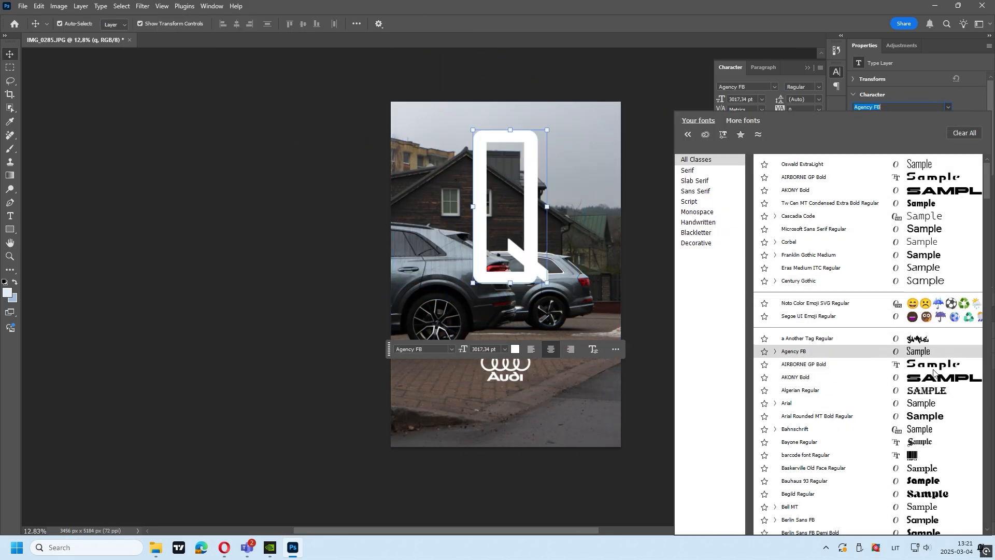
{"action": "scroll", "coordinate": [926, 414], "scroll_direction": "down", "scroll_amount": 5}
{"action": "scroll", "coordinate": [922, 440], "scroll_direction": "down", "scroll_amount": 10}
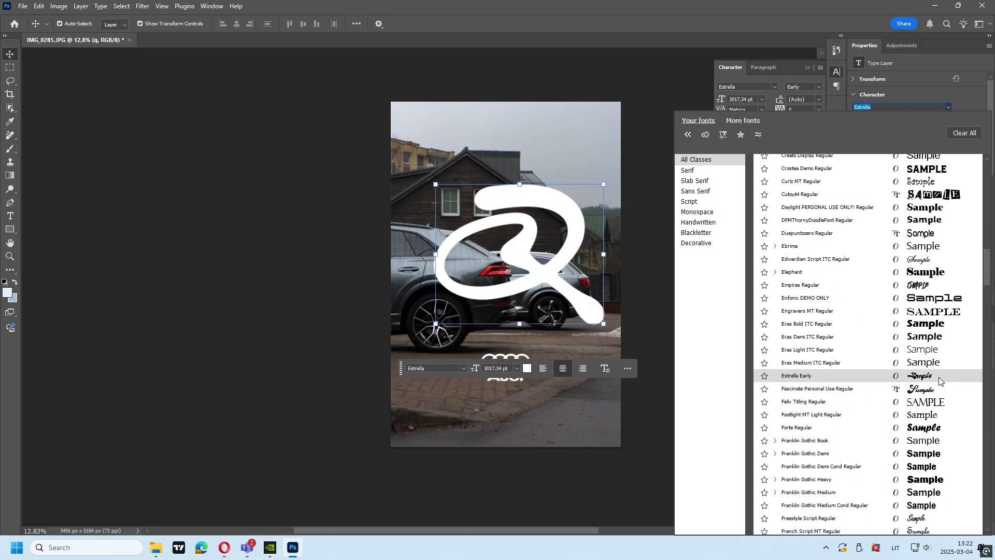
{"action": "left_click", "coordinate": [938, 377]}
Move the Q up over the house and place its layer between Layer 1 and Layer 0
{"action": "left_click_drag", "start_coordinate": [487, 218], "coordinate": [499, 162]}
{"action": "left_click_drag", "start_coordinate": [925, 379], "coordinate": [925, 450]}
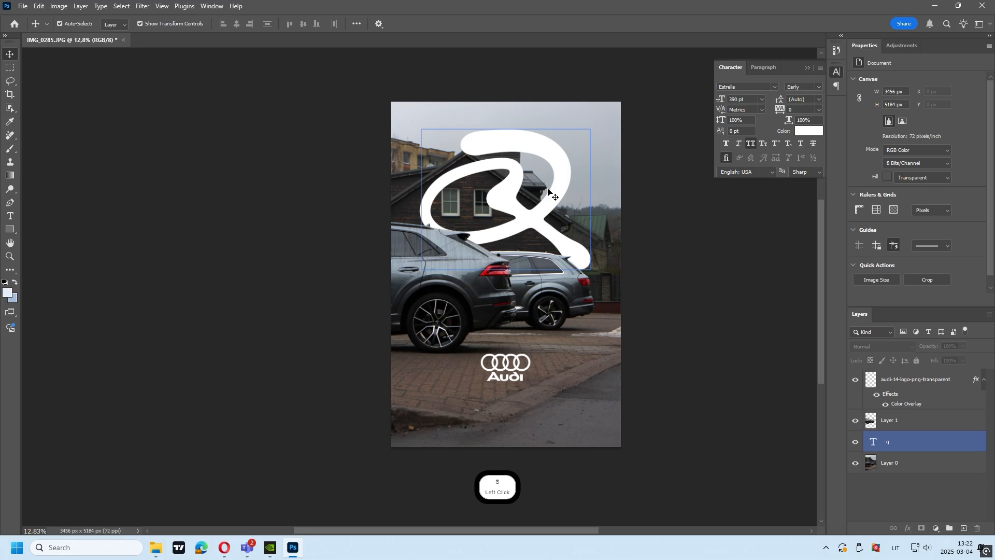
Examine the Q's placement behind the cars, both up close and in the overall composition
{"action": "scroll", "coordinate": [531, 172], "scroll_direction": "up", "scroll_amount": 5}
{"action": "scroll", "coordinate": [678, 326], "scroll_direction": "down", "scroll_amount": 4}
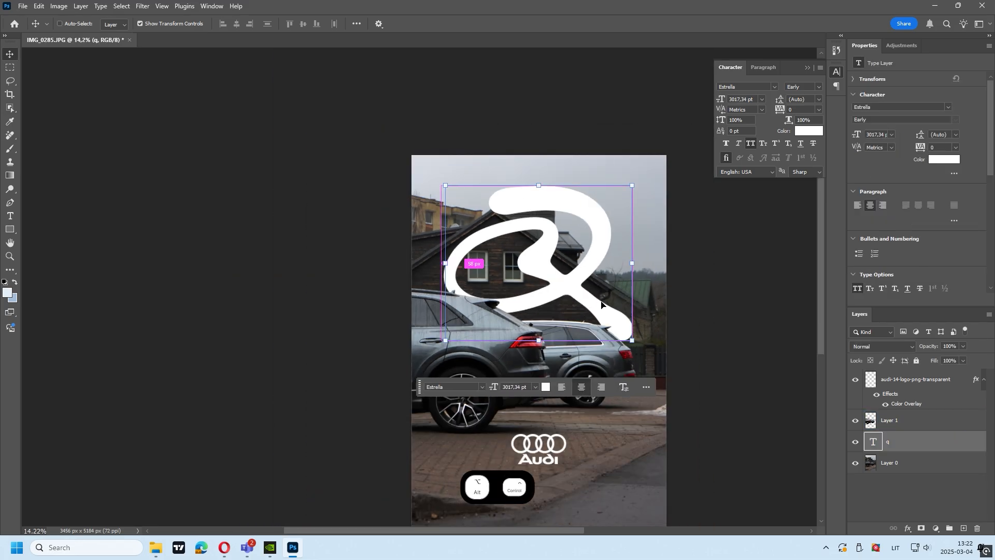
{"action": "scroll", "coordinate": [580, 306], "scroll_direction": "up", "scroll_amount": 4}
{"action": "scroll", "coordinate": [560, 283], "scroll_direction": "down", "scroll_amount": 1}
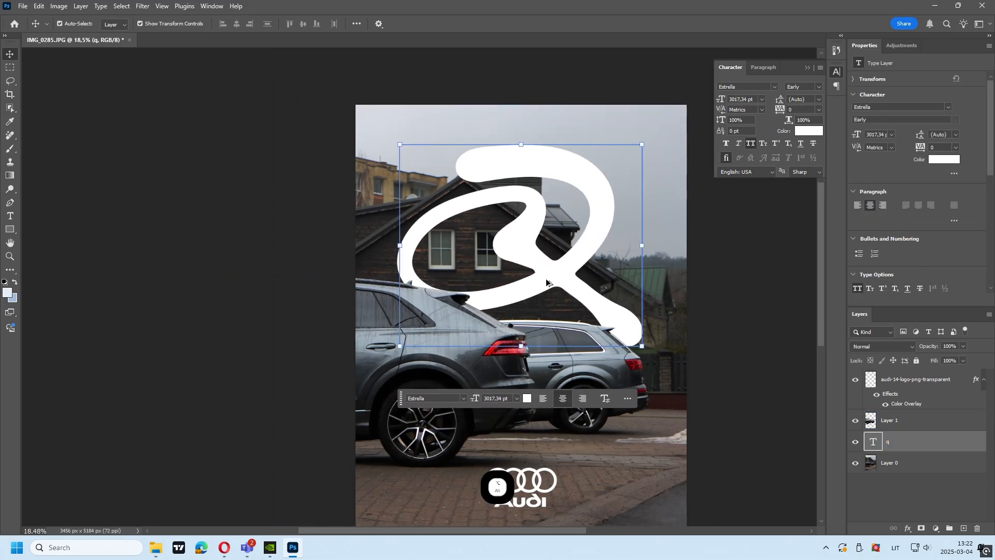
{"action": "scroll", "coordinate": [546, 282], "scroll_direction": "right", "scroll_amount": 2}
{"action": "scroll", "coordinate": [525, 300], "scroll_direction": "up", "scroll_amount": 3}
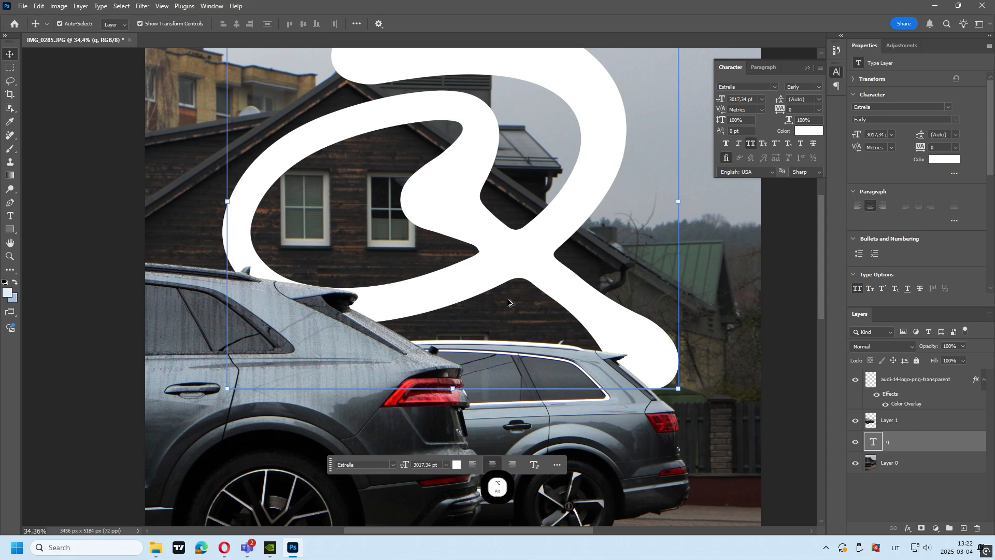
{"action": "scroll", "coordinate": [509, 302], "scroll_direction": "down", "scroll_amount": 4}
{"action": "left_click", "coordinate": [639, 284]}
{"action": "scroll", "coordinate": [559, 275], "scroll_direction": "down", "scroll_amount": 3}
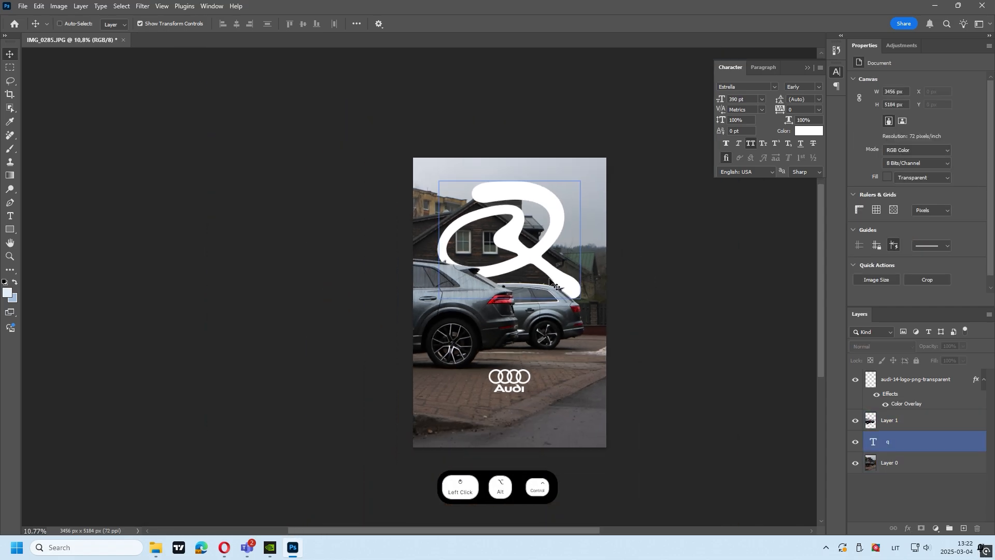
{"action": "scroll", "coordinate": [549, 278], "scroll_direction": "right", "scroll_amount": 1}
{"action": "scroll", "coordinate": [461, 238], "scroll_direction": "left", "scroll_amount": 2}
{"action": "scroll", "coordinate": [529, 250], "scroll_direction": "right", "scroll_amount": 1}
{"action": "scroll", "coordinate": [529, 250], "scroll_direction": "up", "scroll_amount": 3}
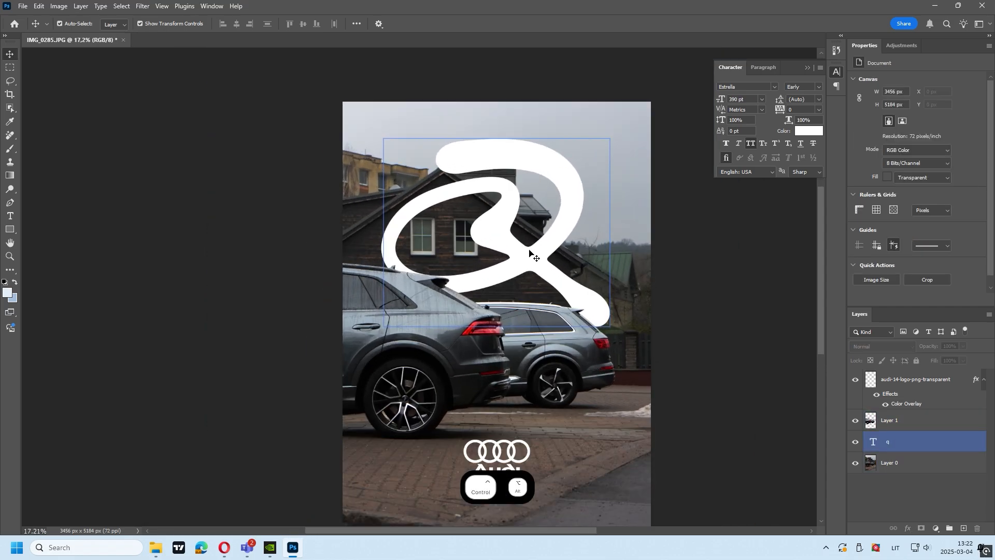
Convert the Q text layer to a smart object
{"action": "left_click", "coordinate": [903, 440]}
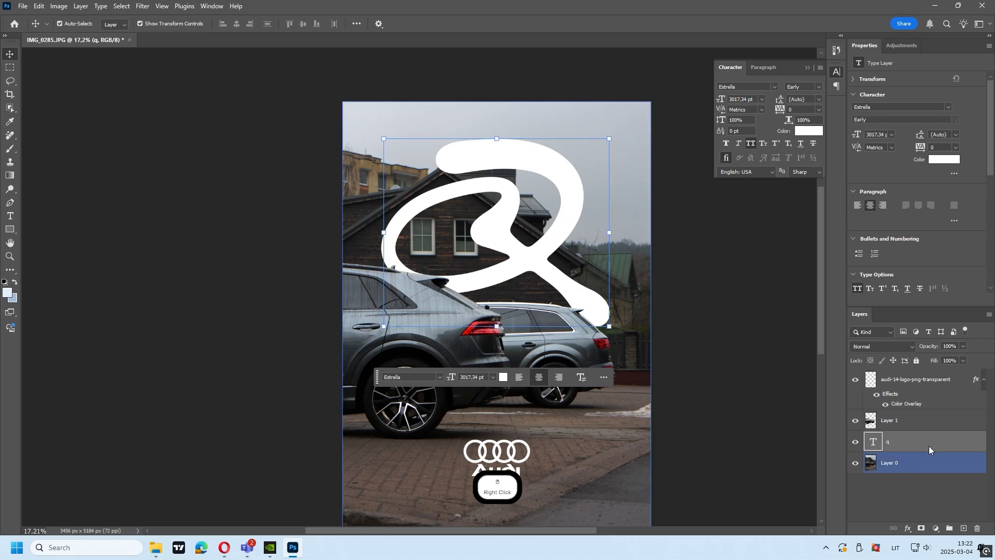
{"action": "right_click", "coordinate": [929, 450]}
{"action": "left_click", "coordinate": [931, 254]}
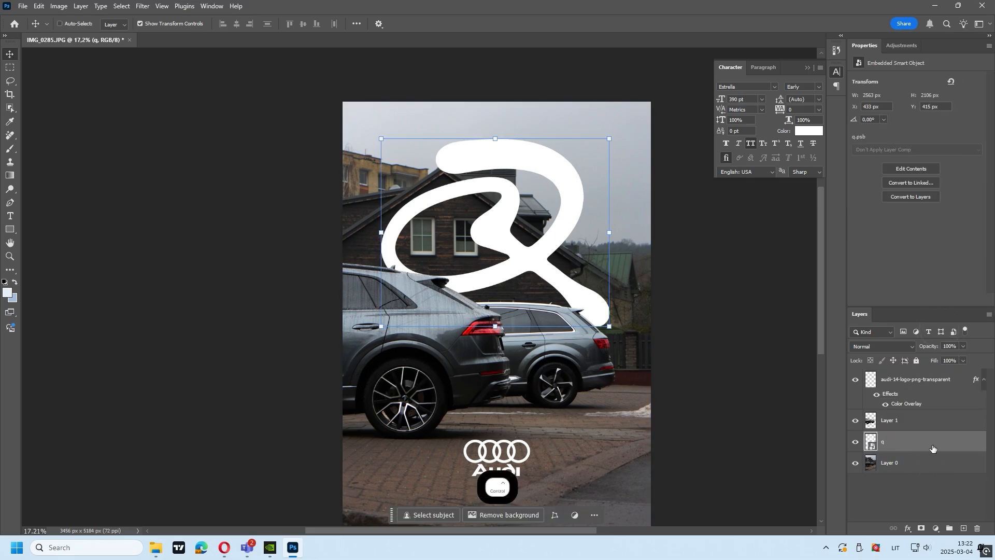
Duplicate the Q smart object and apply a Motion Blur with a 7° angle and a very long distance to the copy
{"action": "left_click", "coordinate": [137, 6]}
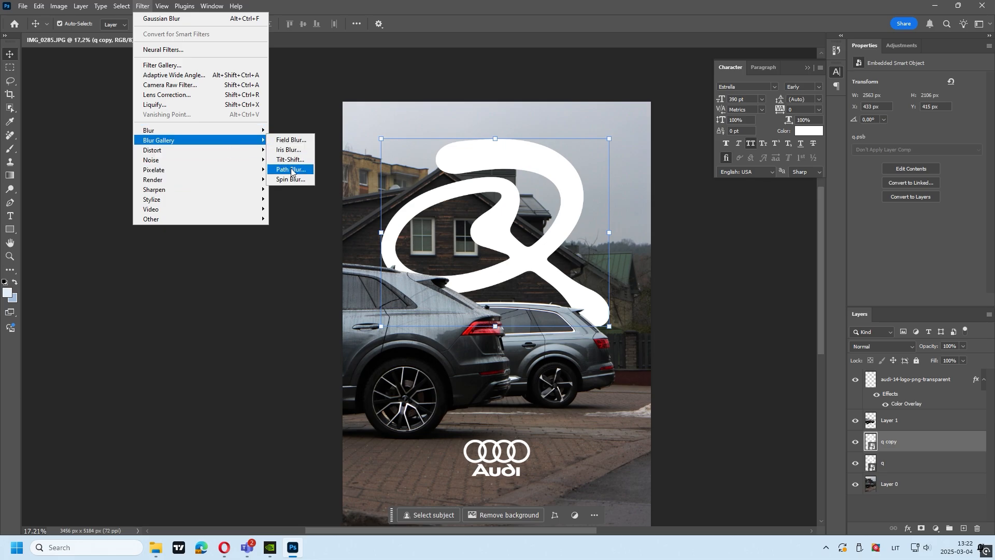
{"action": "mouse_move", "coordinate": [259, 135]}
{"action": "left_click", "coordinate": [294, 188]}
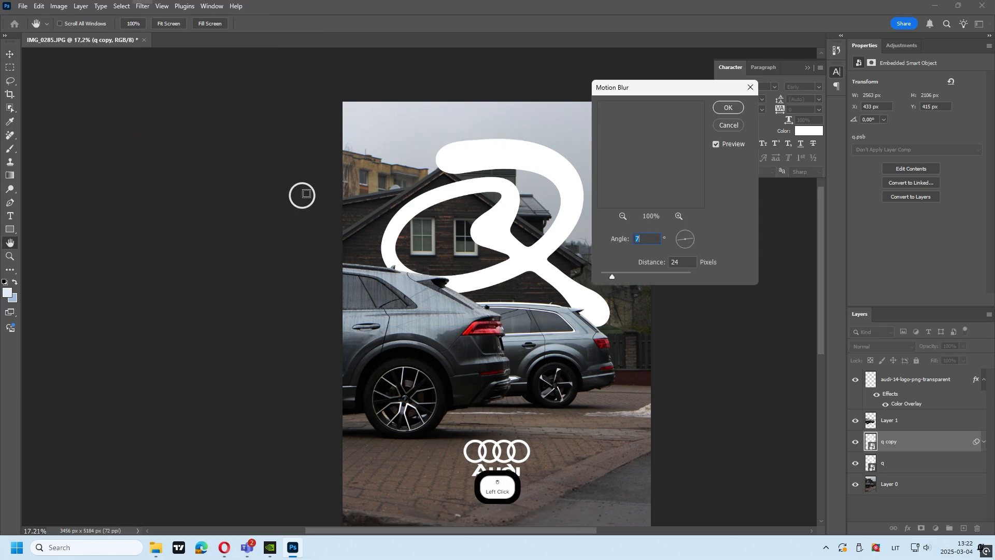
{"action": "left_click", "coordinate": [650, 274]}
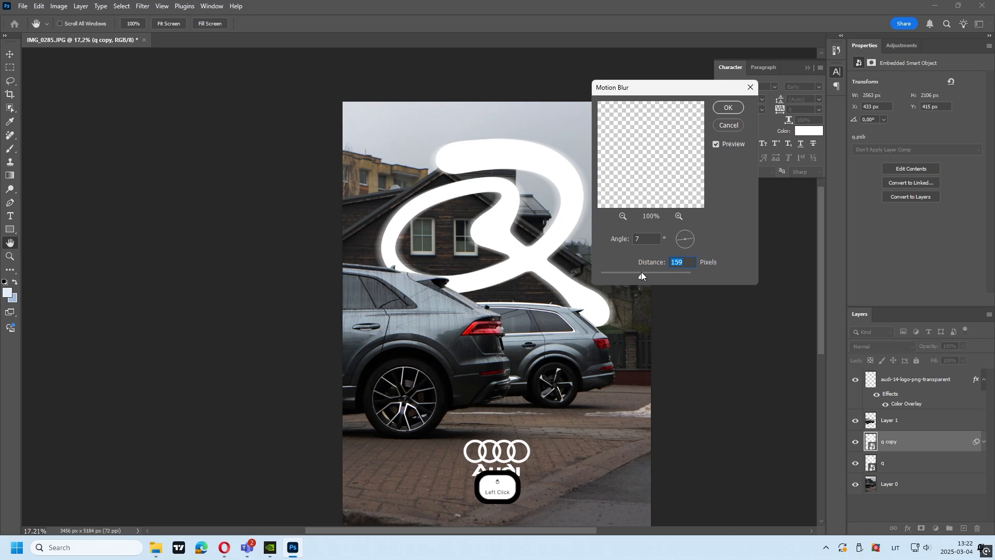
{"action": "left_click_drag", "start_coordinate": [642, 271], "coordinate": [686, 274]}
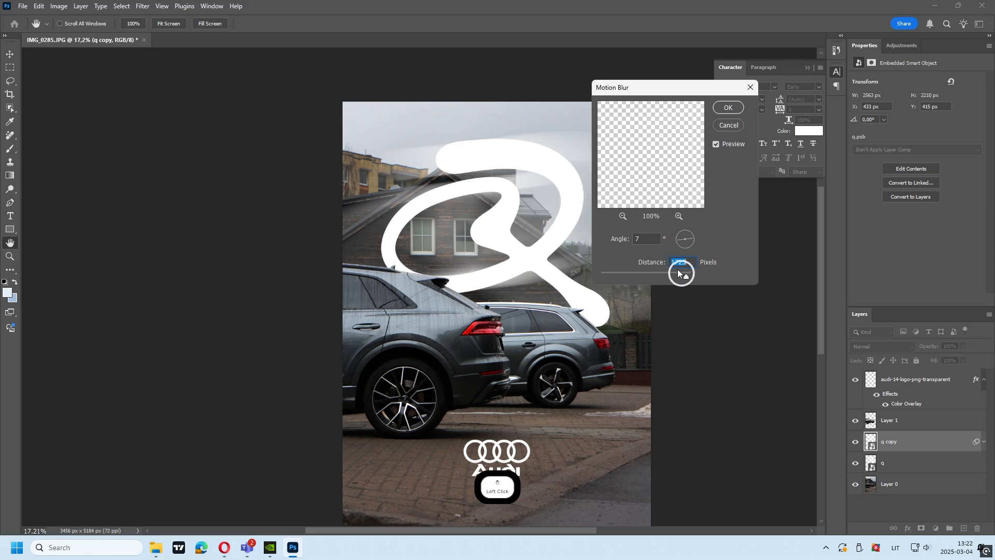
{"action": "key", "text": "Return"}
{"action": "scroll", "coordinate": [479, 310], "scroll_direction": "down", "scroll_amount": 4}
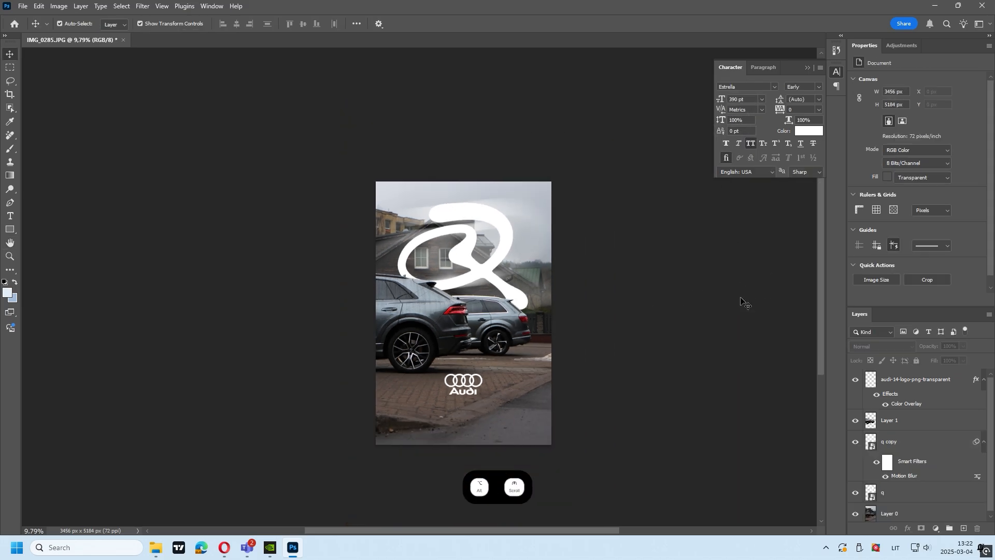
{"action": "scroll", "coordinate": [478, 310], "scroll_direction": "up", "scroll_amount": 4}
Add a black-to-white Gradient Overlay to the blurred Q copy
{"action": "left_click", "coordinate": [930, 449]}
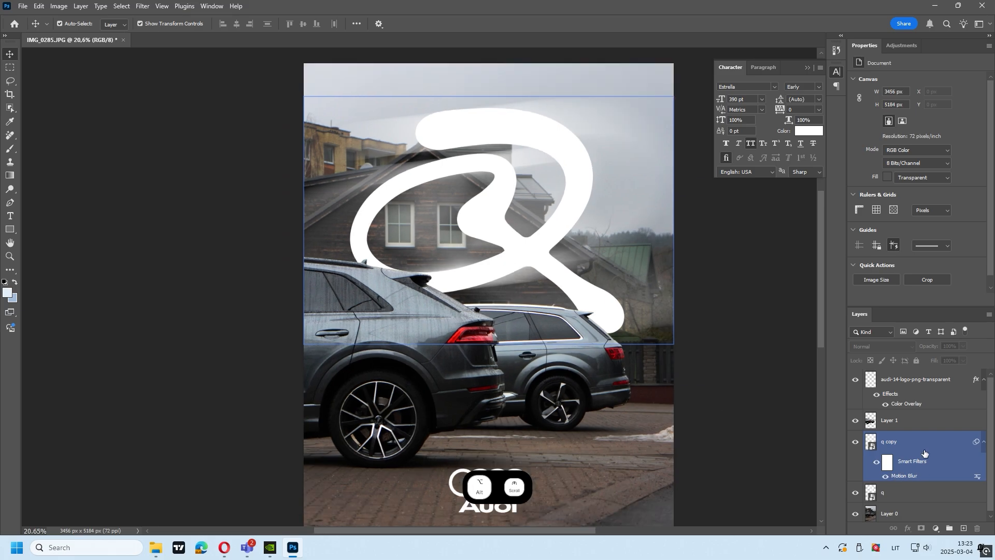
{"action": "double_click", "coordinate": [933, 449]}
{"action": "left_click", "coordinate": [591, 387]}
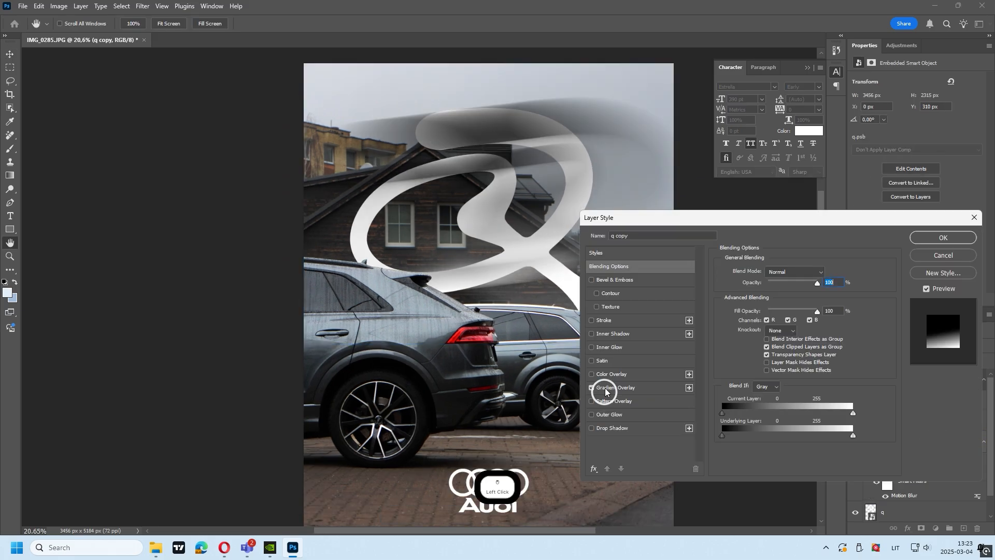
{"action": "left_click", "coordinate": [622, 387]}
{"action": "left_click", "coordinate": [942, 238]}
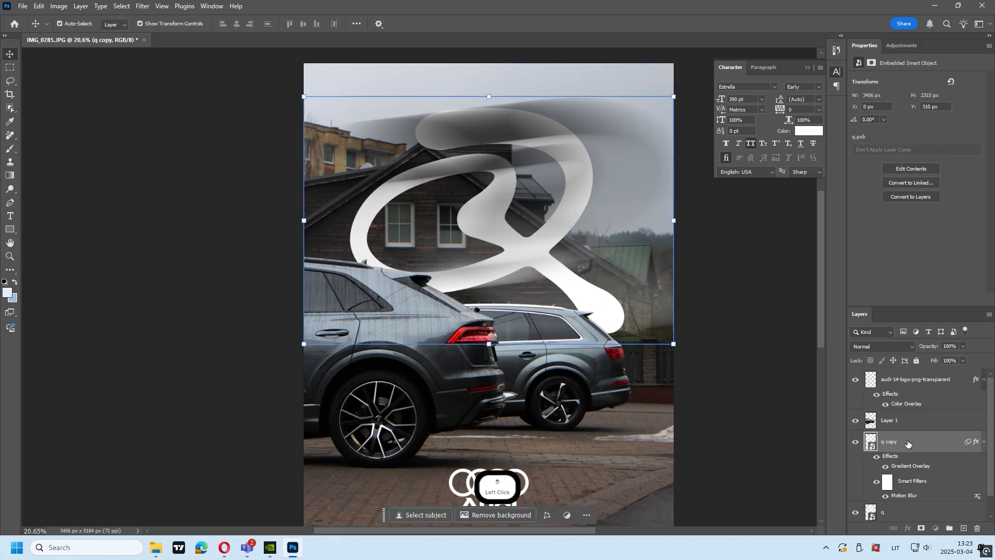
Move the blurred Q copy beneath the original Q layer, directly above Layer 0
{"action": "left_click_drag", "start_coordinate": [891, 440], "coordinate": [904, 515]}
{"action": "scroll", "coordinate": [549, 337], "scroll_direction": "down", "scroll_amount": 3}
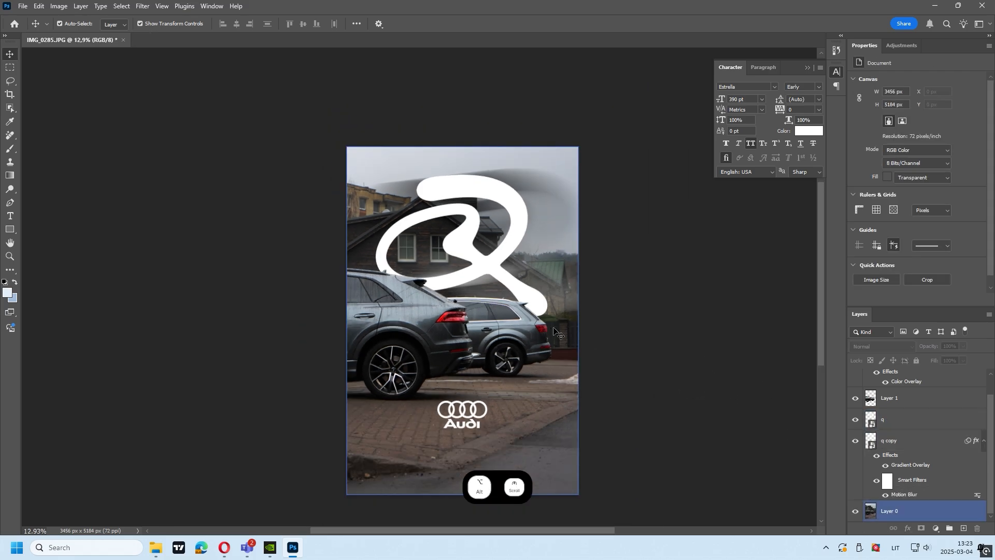
{"action": "scroll", "coordinate": [534, 329], "scroll_direction": "right", "scroll_amount": 2}
{"action": "scroll", "coordinate": [528, 327], "scroll_direction": "left", "scroll_amount": 3}
Give the original Q a Color Overlay of #f3f3f3
{"action": "scroll", "coordinate": [495, 326], "scroll_direction": "up", "scroll_amount": 8}
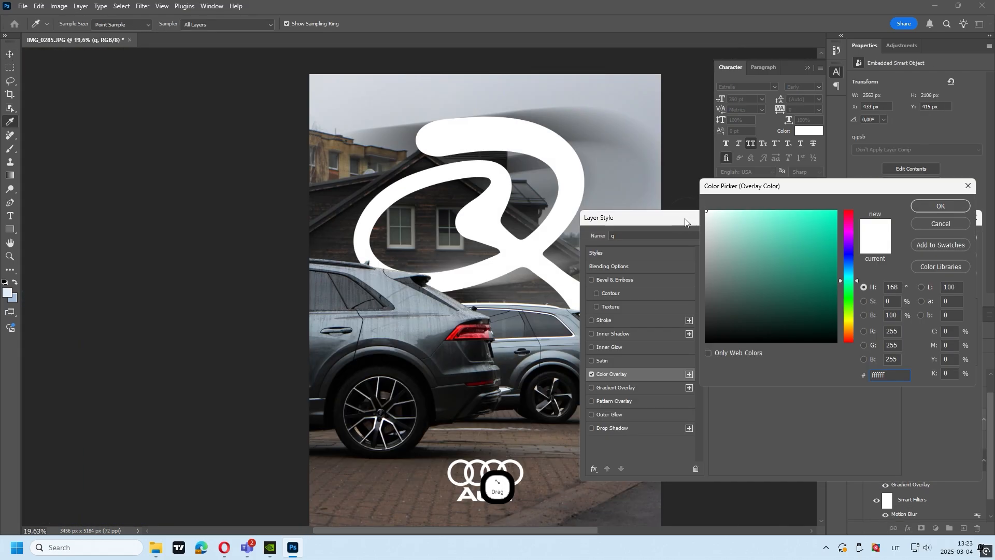
{"action": "left_click_drag", "start_coordinate": [706, 218], "coordinate": [694, 218]}
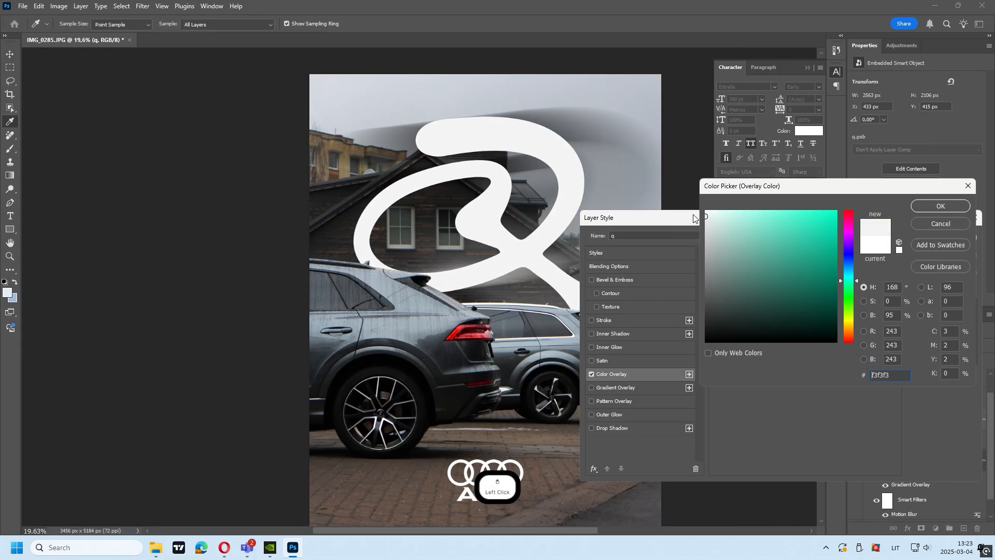
{"action": "left_click", "coordinate": [913, 206]}
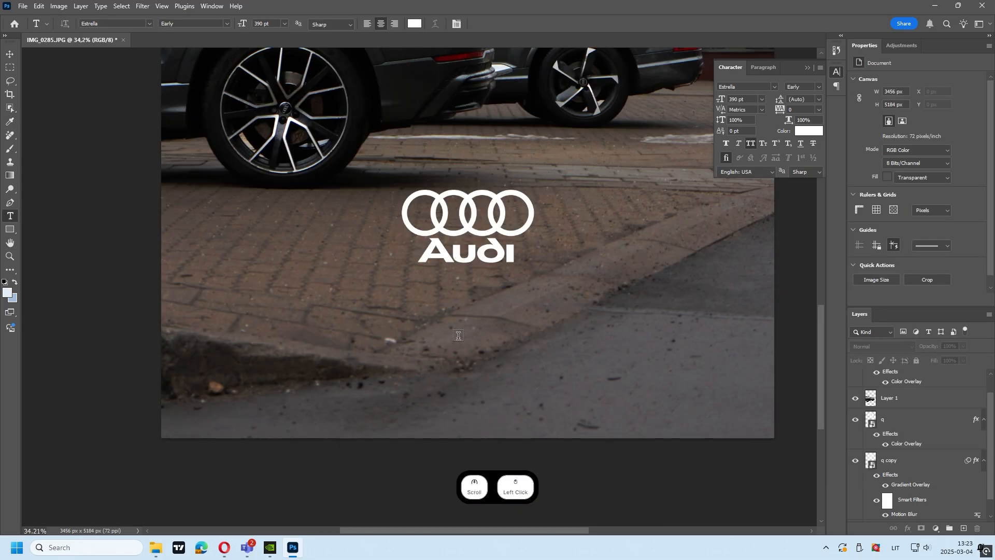
Add the text "Q SERIES" below the Audi logo and move it slightly lower
{"action": "left_click", "coordinate": [458, 337]}
{"action": "type", "text": "Q SERIES"}
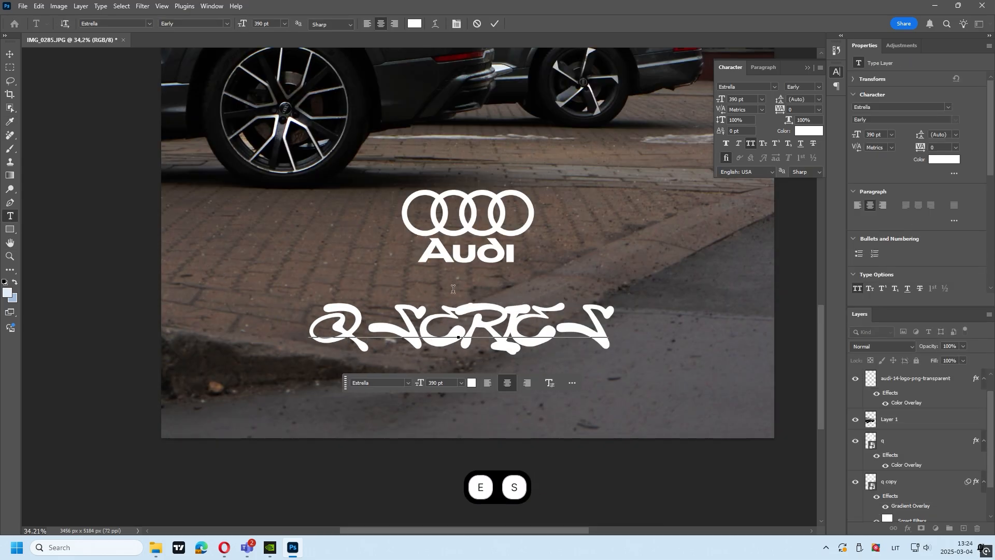
{"action": "left_click", "coordinate": [8, 53]}
{"action": "left_click_drag", "start_coordinate": [371, 327], "coordinate": [376, 371]}
Remove the leading Q from the new text so that it reads "SERIES"
{"action": "double_click", "coordinate": [376, 371]}
{"action": "key", "text": "BackSpace"}
{"action": "key", "text": "BackSpace"}
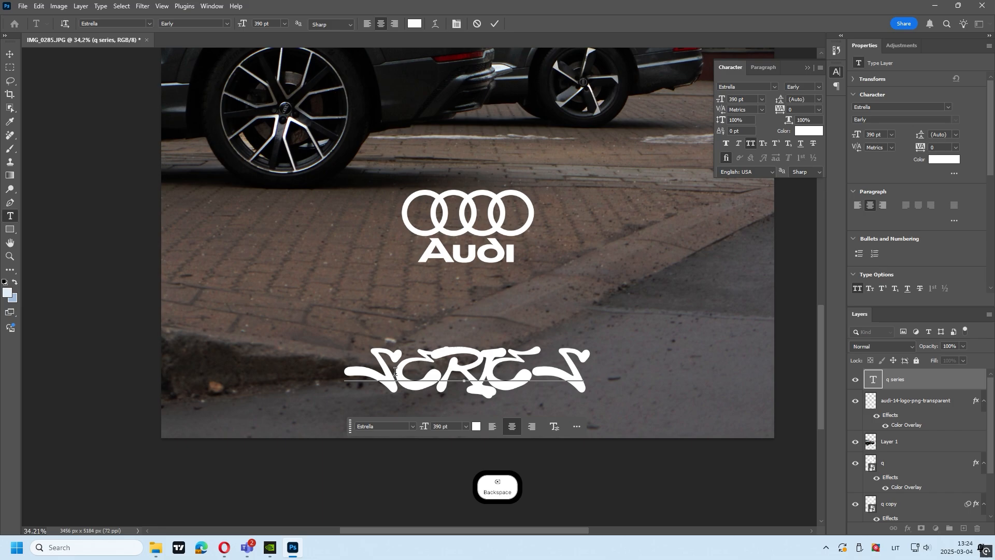
Set SERIES in Corbel Light, scale it to 36.60% and centre it horizontally beneath the Audi logo
{"action": "left_click", "coordinate": [928, 192]}
{"action": "left_click", "coordinate": [948, 107]}
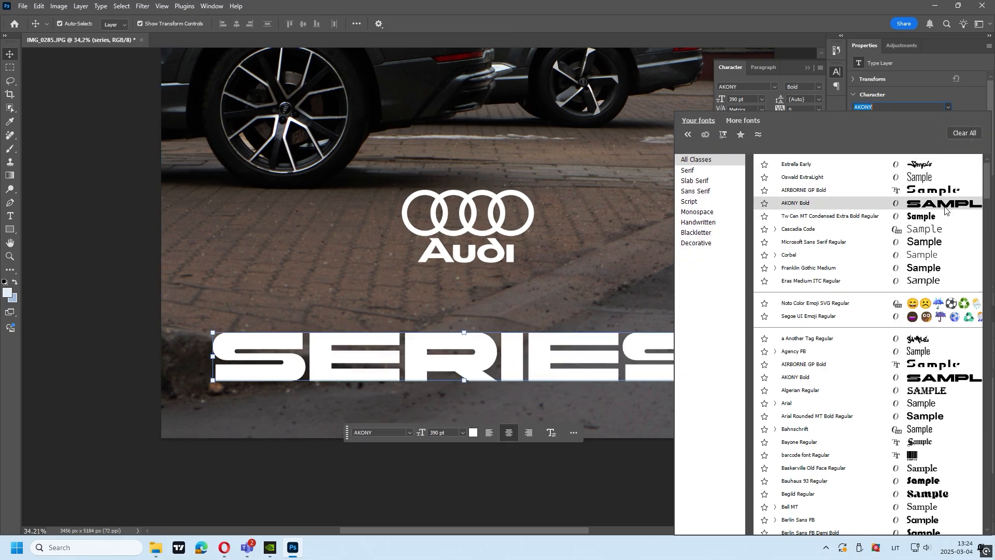
{"action": "left_click", "coordinate": [947, 250]}
{"action": "left_click_drag", "start_coordinate": [368, 334], "coordinate": [468, 367]}
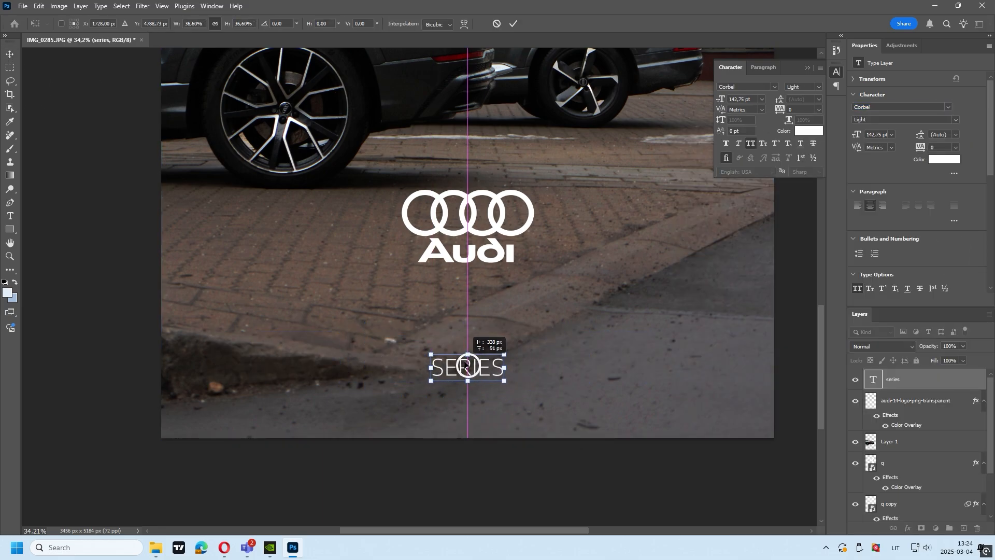
{"action": "key", "text": "Return"}
Add a separate Q text layer centred above SERIES
{"action": "key", "text": "t"}
{"action": "left_click", "coordinate": [468, 346]}
{"action": "type", "text": "q"}
{"action": "key", "text": "ctrl+Return"}
{"action": "scroll", "coordinate": [384, 300], "scroll_direction": "up", "scroll_amount": 7}
{"action": "left_click_drag", "start_coordinate": [508, 294], "coordinate": [951, 110]}
{"action": "key", "text": "Return"}
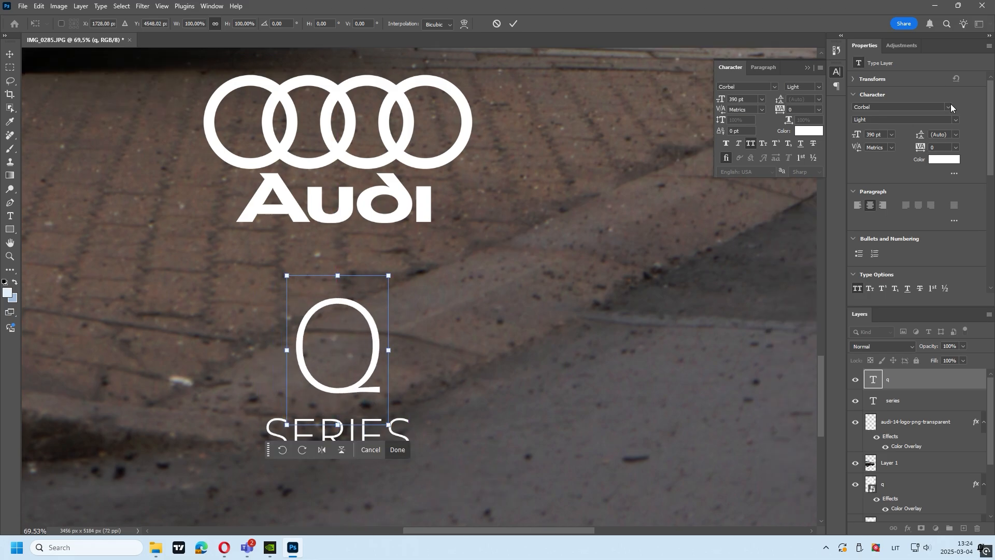
Set the small Q's font to Microsoft Yi Baiti and nudge it down above SERIES
{"action": "left_click", "coordinate": [949, 107]}
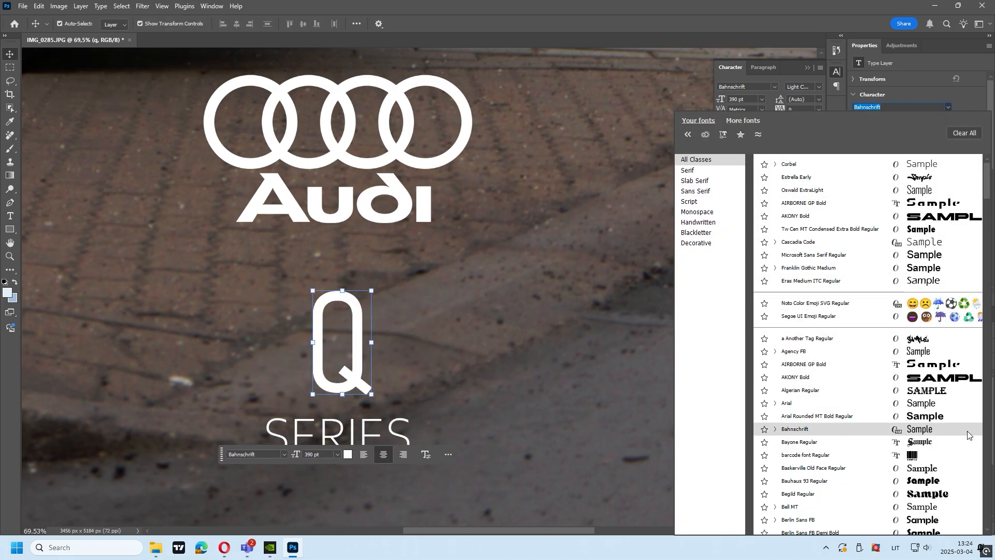
{"action": "scroll", "coordinate": [949, 436], "scroll_direction": "down", "scroll_amount": 15}
{"action": "scroll", "coordinate": [942, 455], "scroll_direction": "down", "scroll_amount": 15}
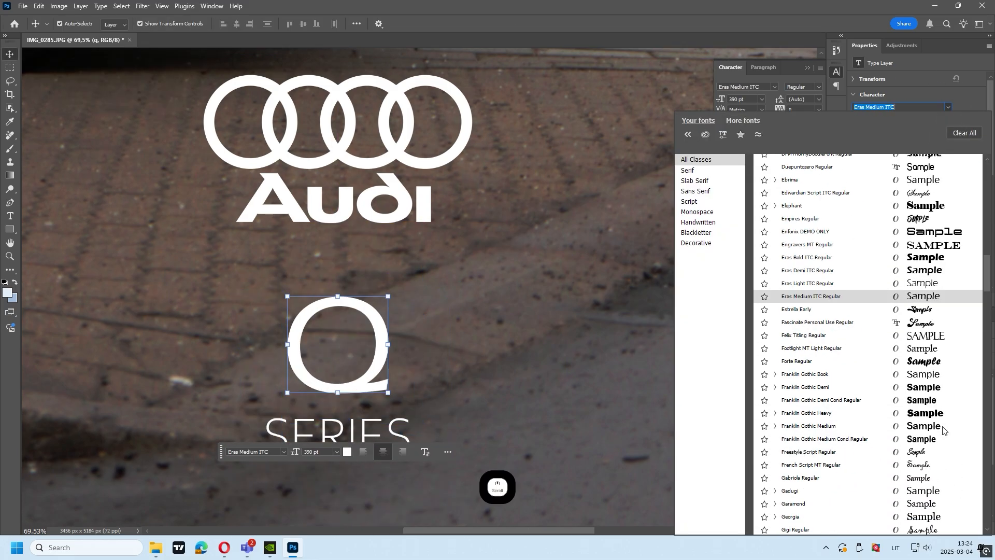
{"action": "scroll", "coordinate": [951, 481], "scroll_direction": "down", "scroll_amount": 10}
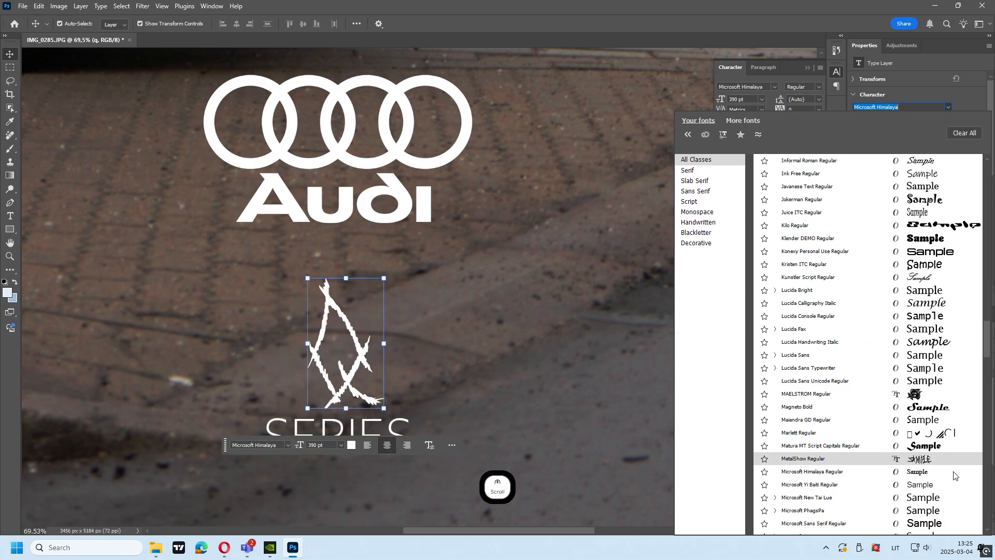
{"action": "left_click", "coordinate": [957, 487]}
{"action": "left_click_drag", "start_coordinate": [363, 376], "coordinate": [363, 384]}
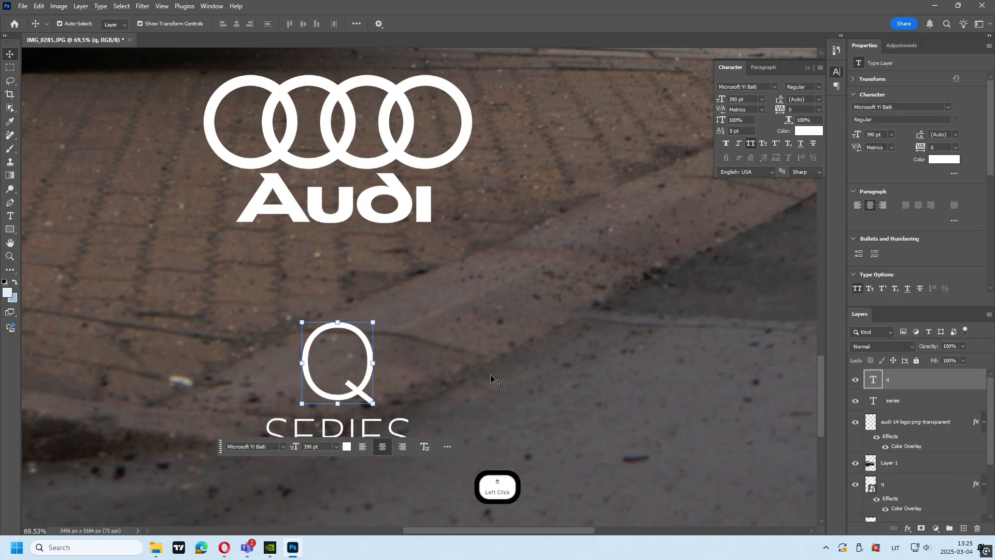
{"action": "left_click", "coordinate": [491, 379]}
Draw a callout beside the rear bumper from a diagonal line about 107 px long and a horizontal line 187 px long above Q7
{"action": "scroll", "coordinate": [491, 377], "scroll_direction": "down", "scroll_amount": 12}
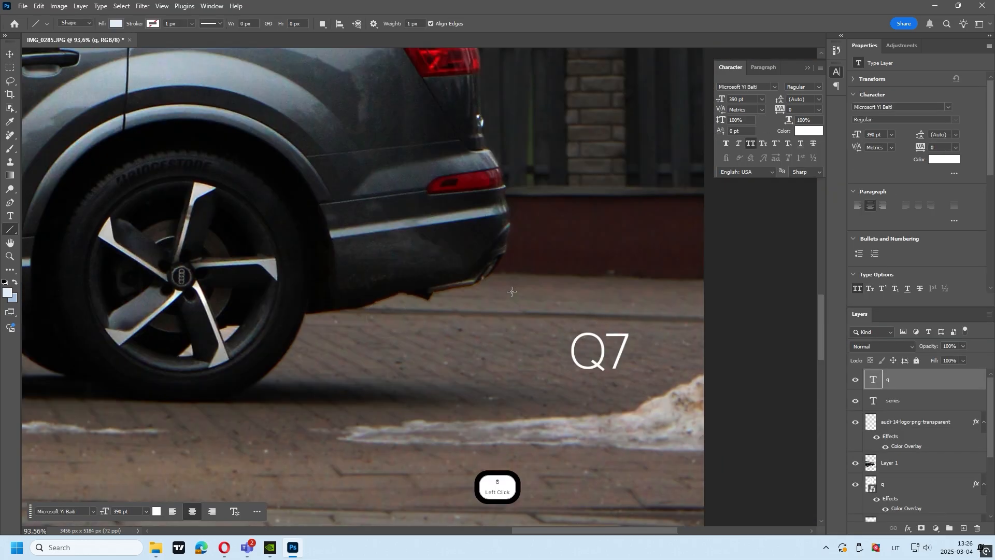
{"action": "left_click_drag", "start_coordinate": [506, 288], "coordinate": [539, 328]}
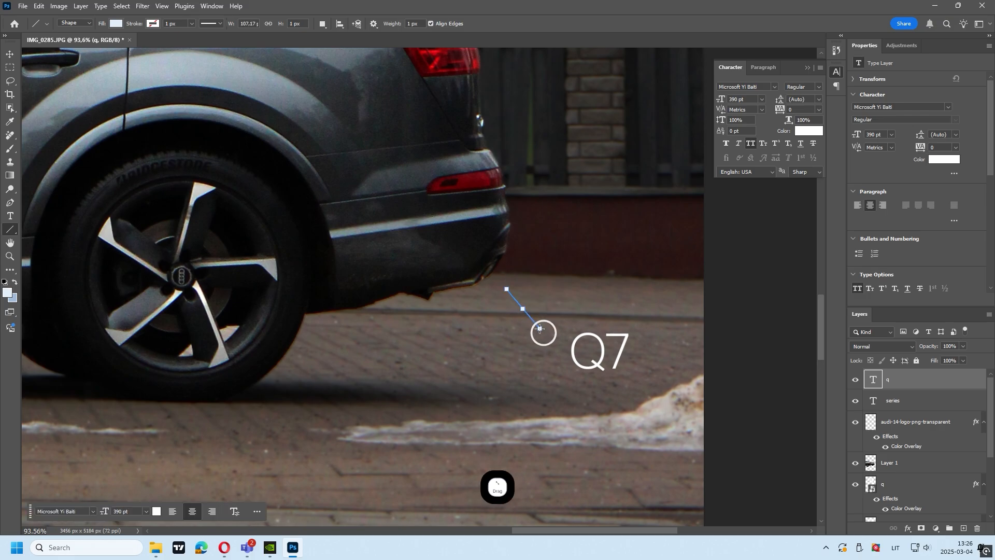
{"action": "left_click", "coordinate": [539, 328], "text": "shift"}
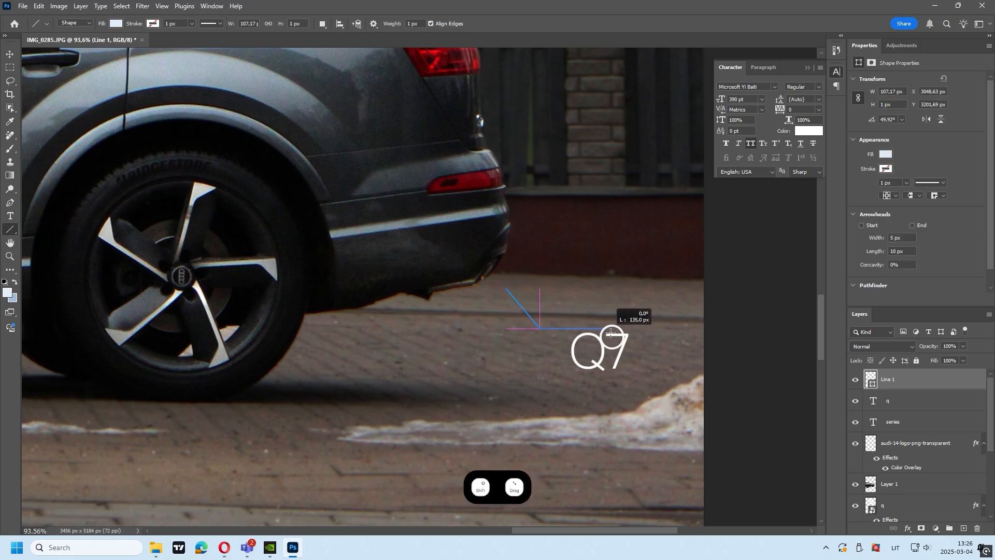
{"action": "left_click_drag", "start_coordinate": [630, 333], "coordinate": [630, 333]}
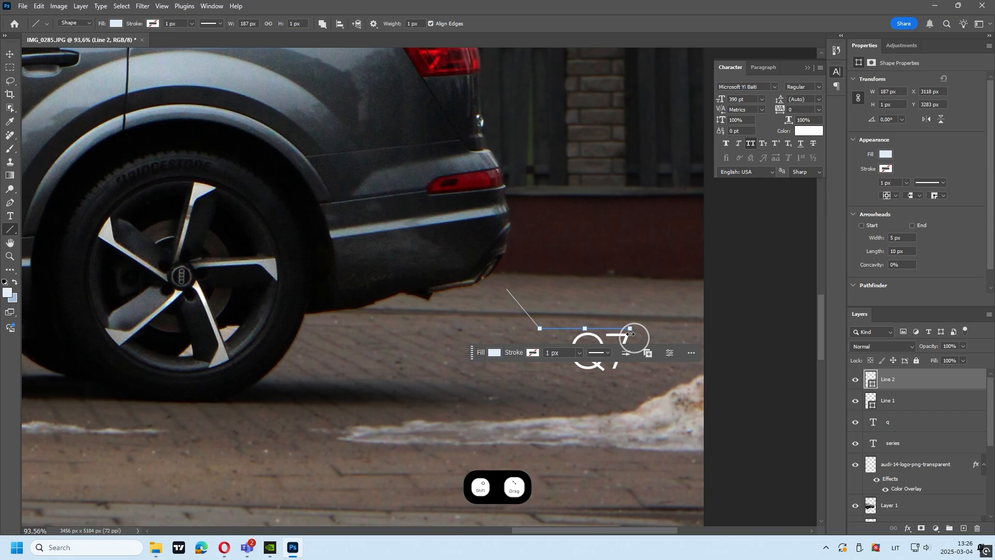
{"action": "left_click", "coordinate": [10, 54]}
{"action": "left_click", "coordinate": [725, 286]}
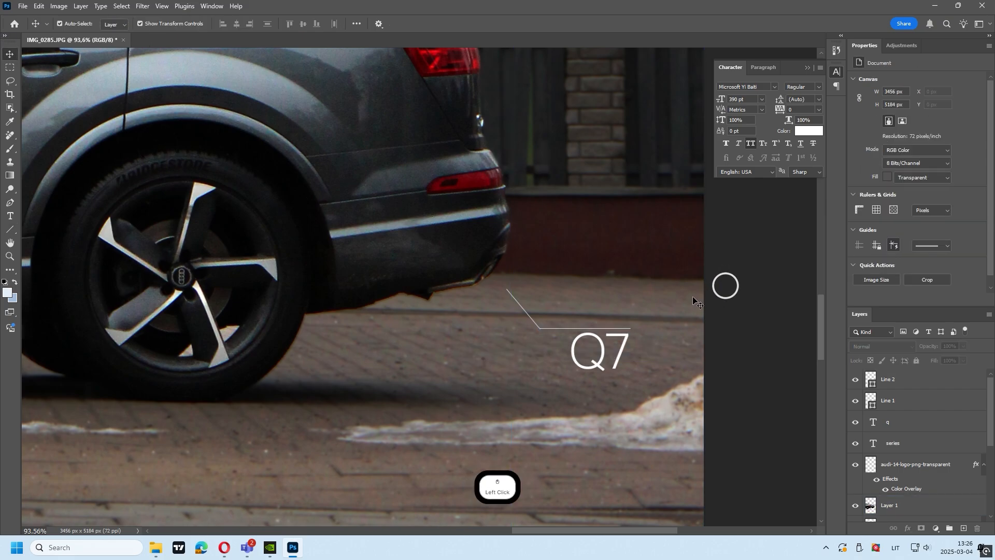
Set the Q7 label in AKONY Bold and scale it down to sit on top of the callout's horizontal line
{"action": "left_click_drag", "start_coordinate": [601, 354], "coordinate": [590, 303]}
{"action": "left_click", "coordinate": [948, 107]}
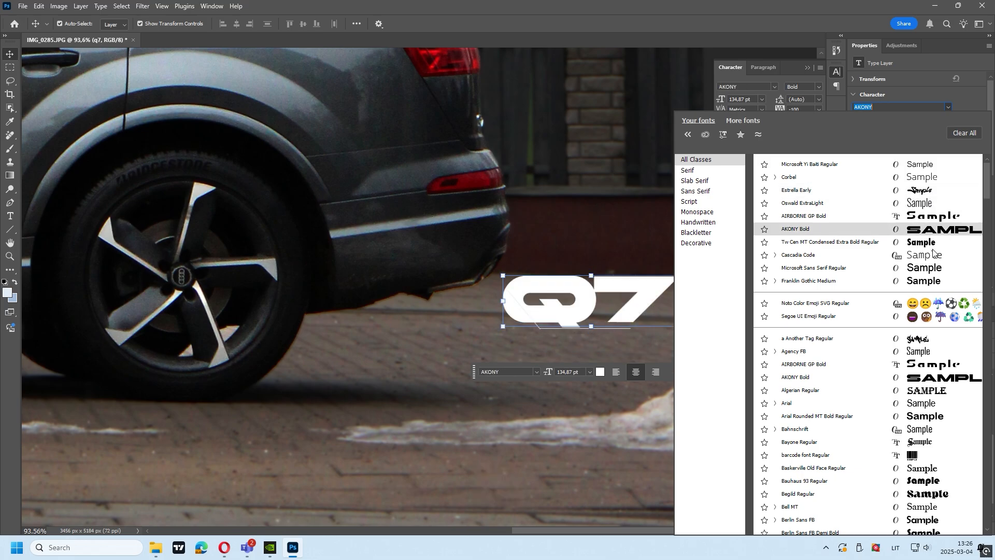
{"action": "left_click", "coordinate": [936, 380]}
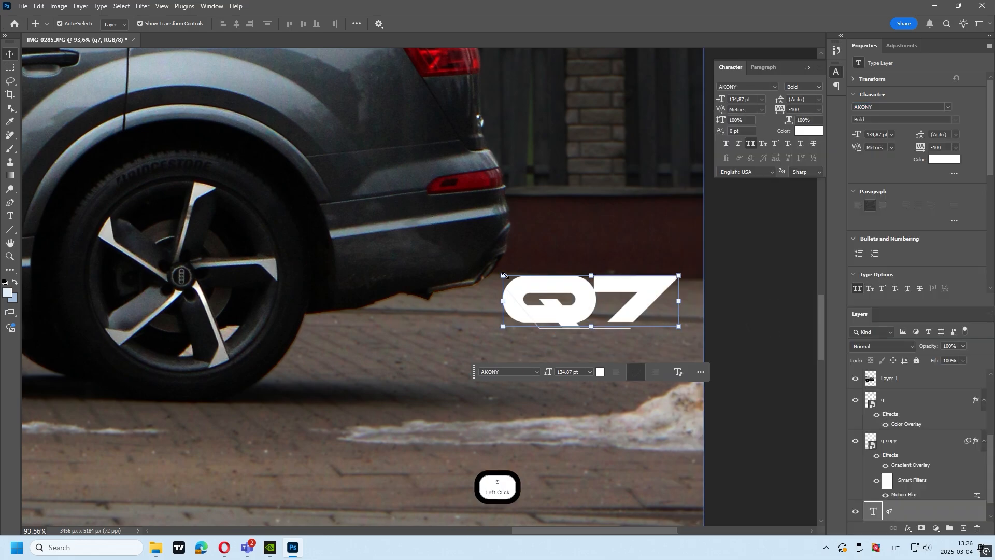
{"action": "left_click_drag", "start_coordinate": [503, 275], "coordinate": [595, 317]}
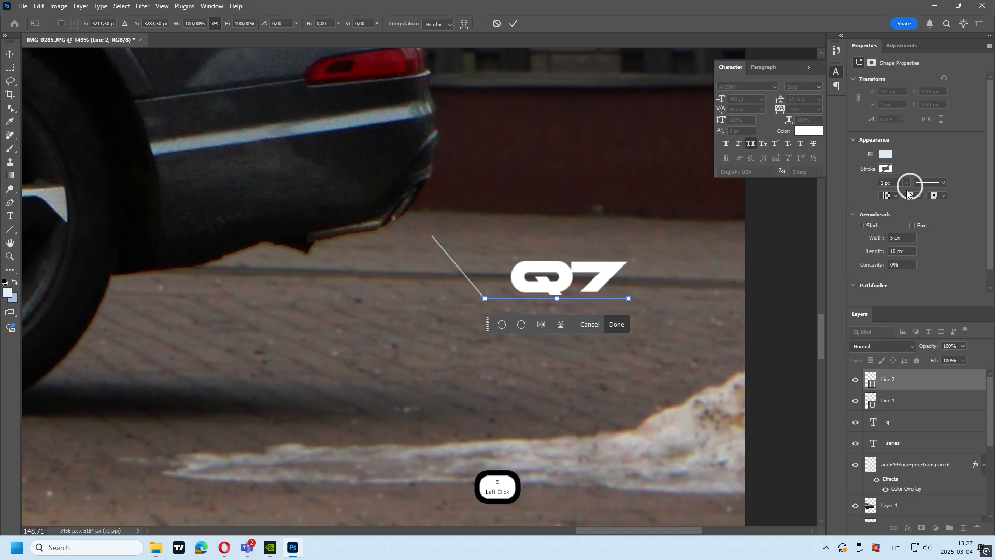
Give the callout's horizontal line a white stroke
{"action": "left_click", "coordinate": [907, 193]}
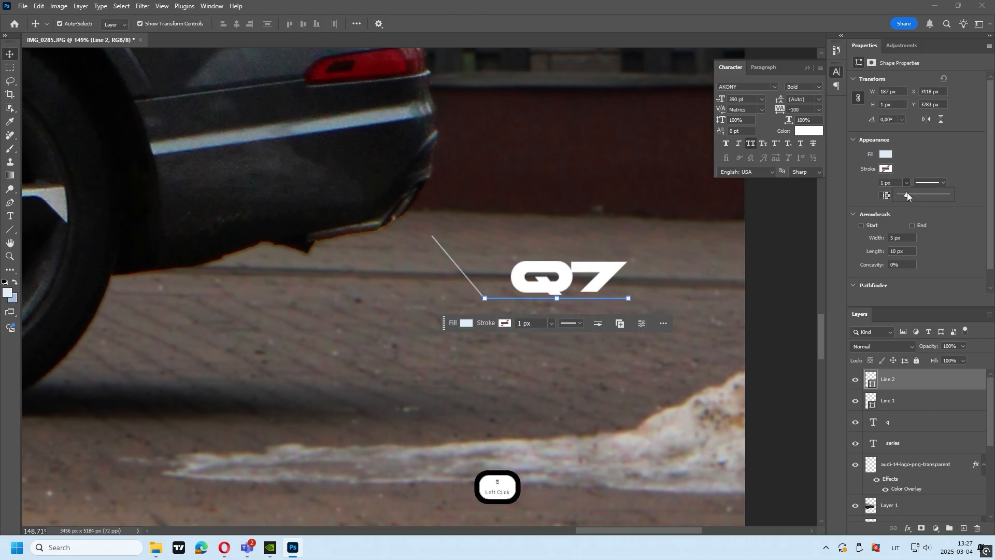
{"action": "left_click", "coordinate": [886, 168]}
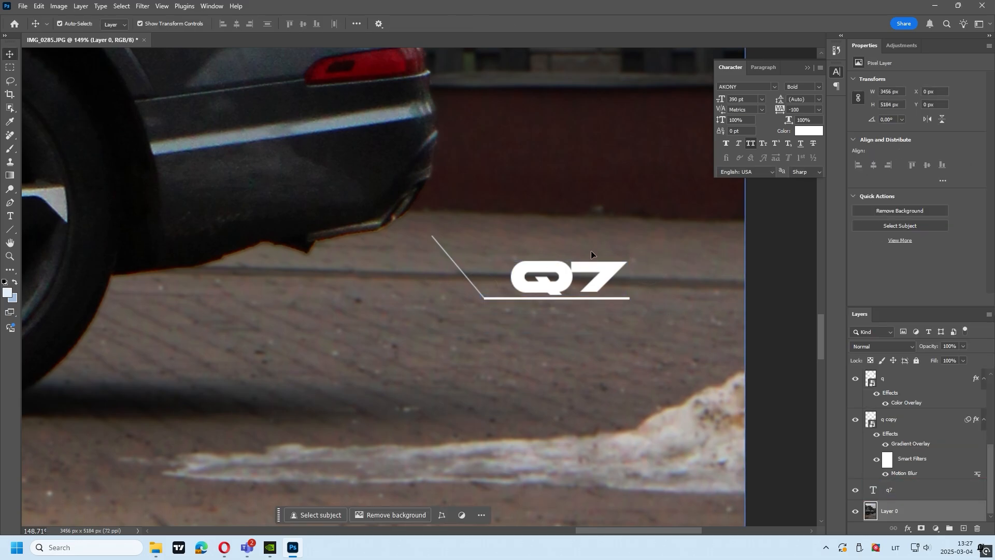
{"action": "scroll", "coordinate": [687, 250], "scroll_direction": "down", "scroll_amount": 2}
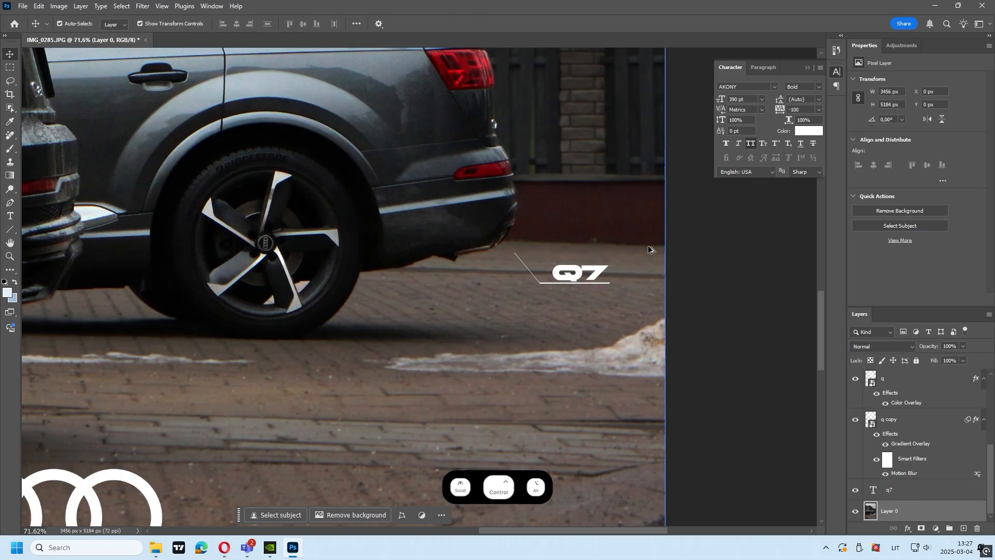
Apply a matching white stroke to the callout's diagonal line
{"action": "scroll", "coordinate": [647, 245], "scroll_direction": "up", "scroll_amount": 5}
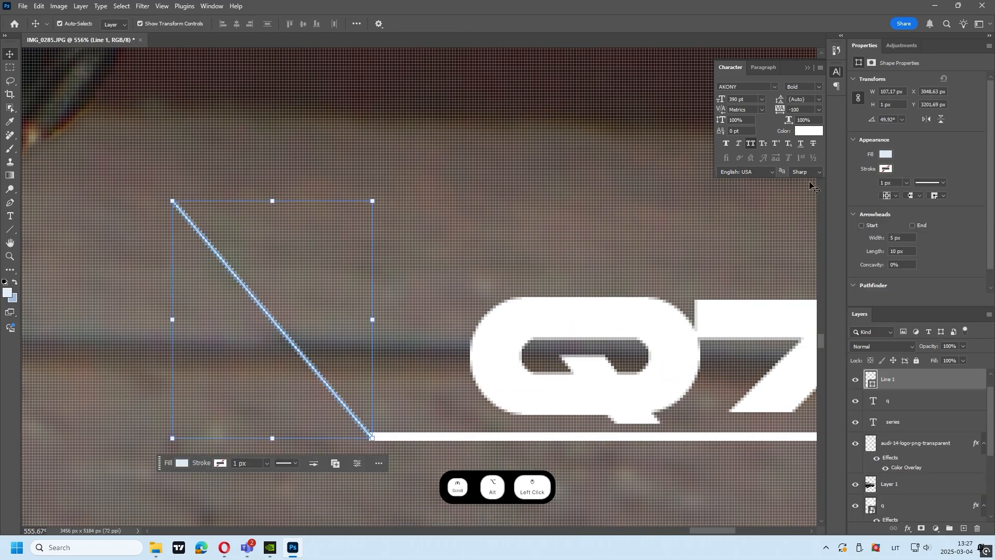
{"action": "left_click", "coordinate": [885, 169]}
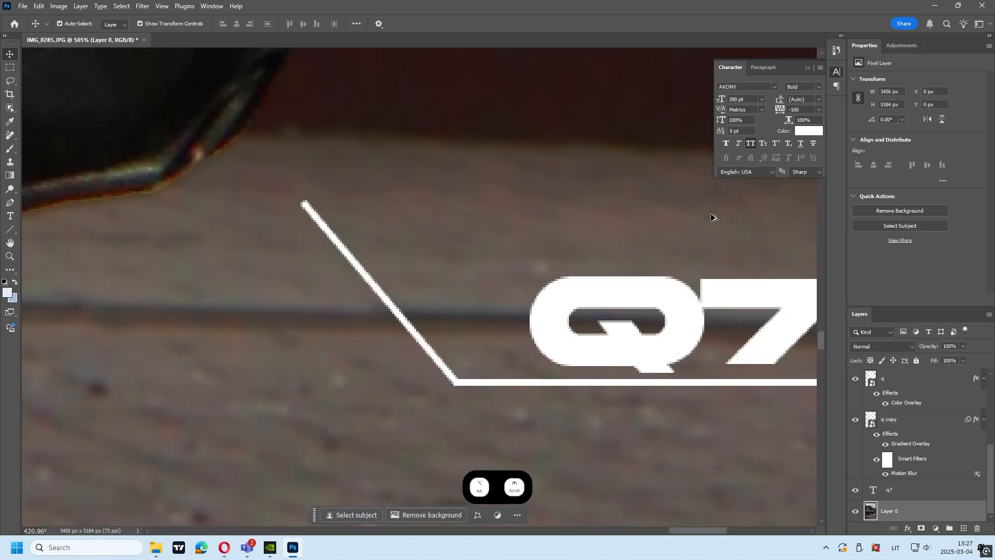
{"action": "scroll", "coordinate": [689, 231], "scroll_direction": "down", "scroll_amount": 2}
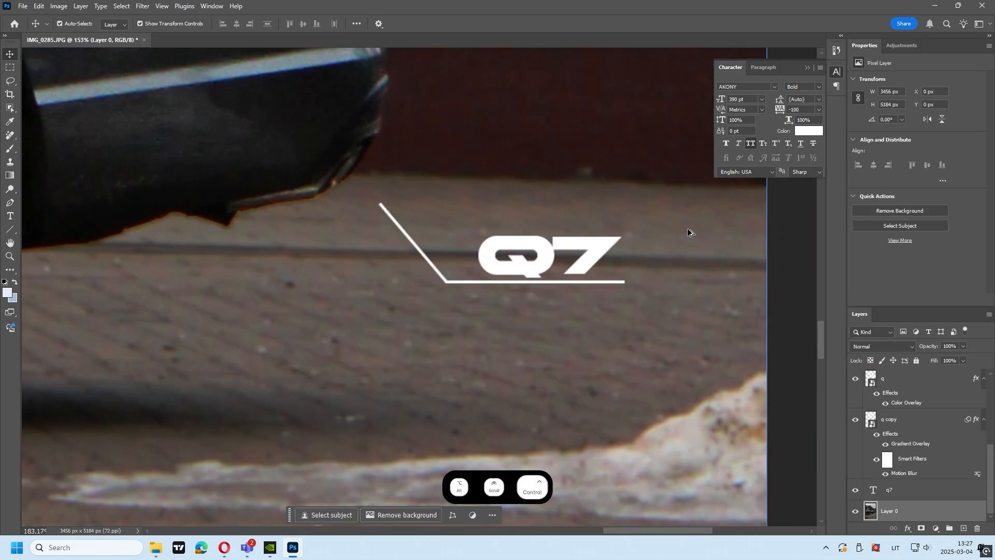
Add uniform noise of about 11.59% to the background photo layer
{"action": "scroll", "coordinate": [444, 262], "scroll_direction": "up", "scroll_amount": 4}
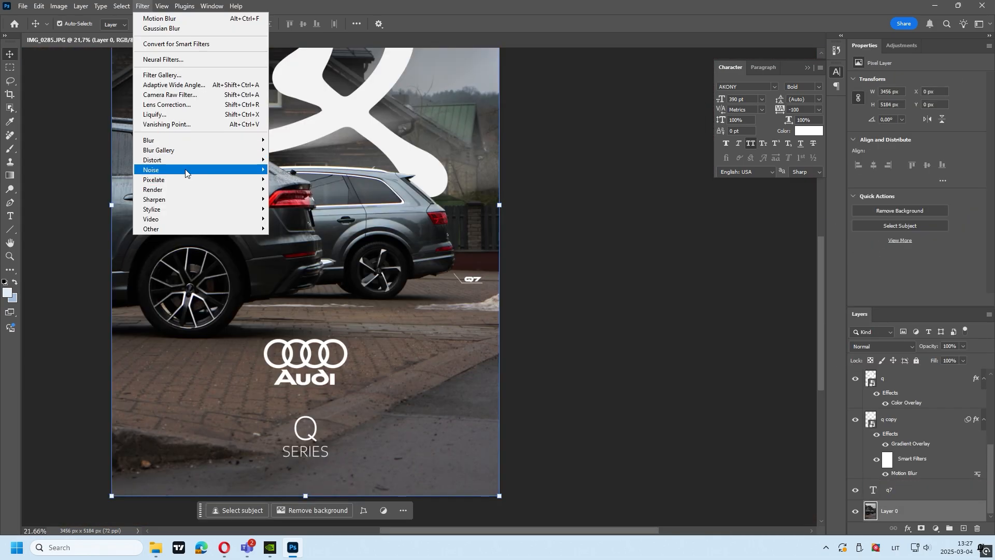
{"action": "left_click", "coordinate": [298, 168]}
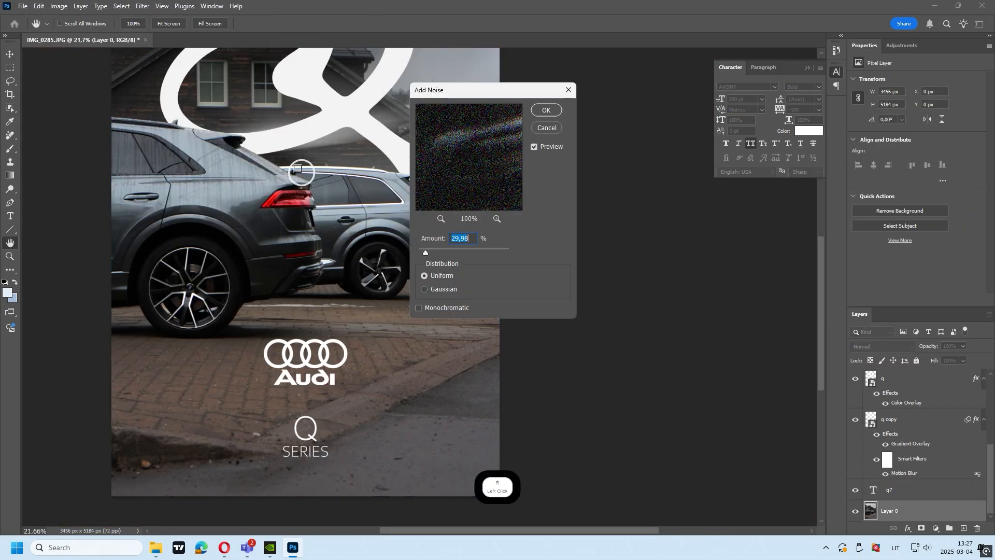
{"action": "left_click_drag", "start_coordinate": [430, 247], "coordinate": [423, 249]}
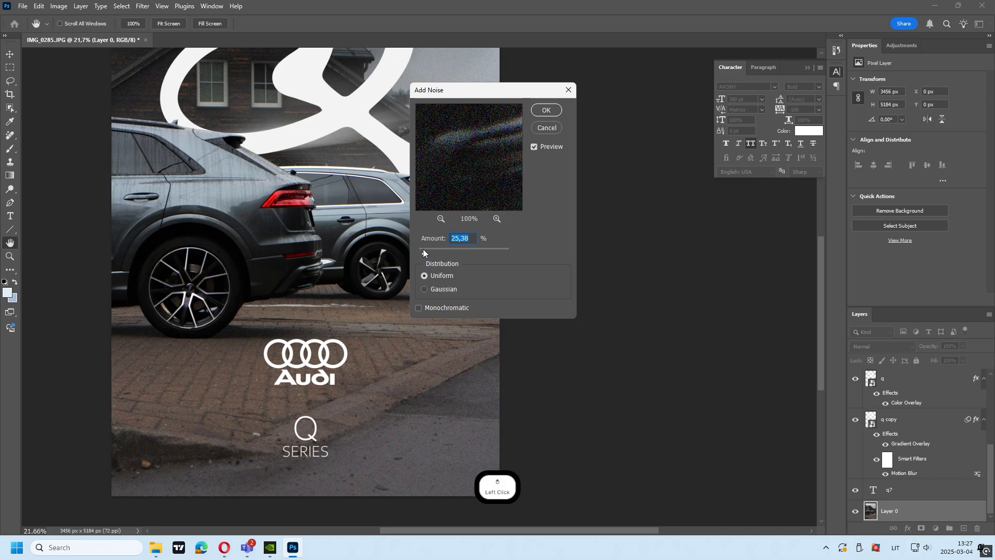
{"action": "left_click", "coordinate": [423, 289]}
{"action": "left_click", "coordinate": [424, 275]}
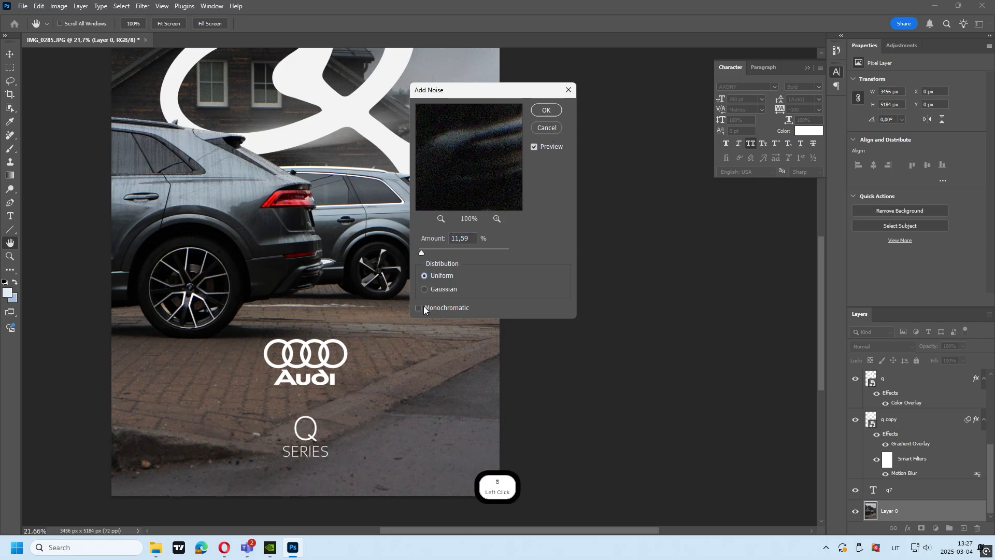
{"action": "left_click", "coordinate": [547, 124]}
{"action": "left_click", "coordinate": [584, 187]}
Apply the same noise filter to the cut-out cars layer
{"action": "scroll", "coordinate": [453, 242], "scroll_direction": "down", "scroll_amount": 4}
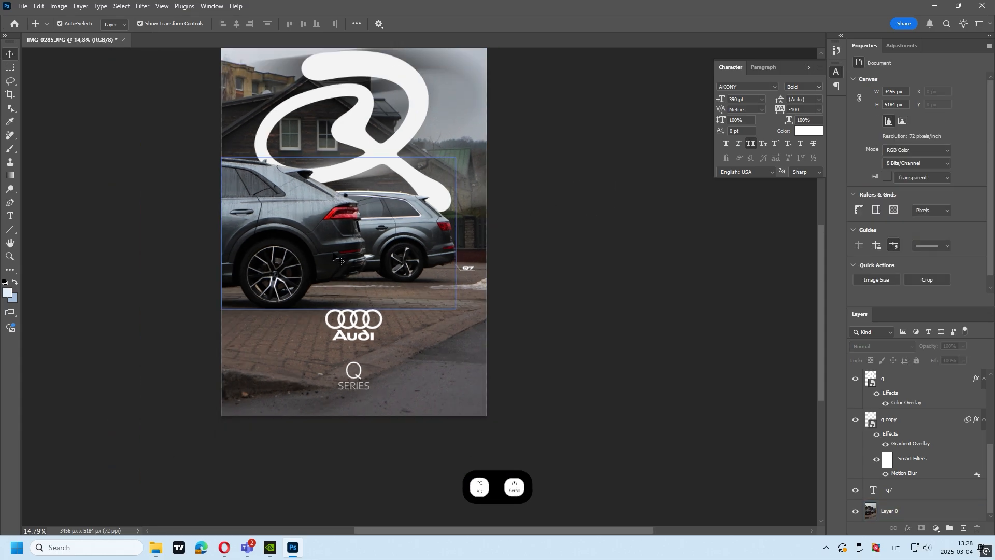
{"action": "scroll", "coordinate": [415, 240], "scroll_direction": "left", "scroll_amount": 2}
{"action": "left_click", "coordinate": [370, 237]}
{"action": "left_click", "coordinate": [141, 6]}
{"action": "left_click", "coordinate": [693, 282]}
Select the Q7 callout's label and both of its lines and copy them
{"action": "scroll", "coordinate": [640, 284], "scroll_direction": "up", "scroll_amount": 3}
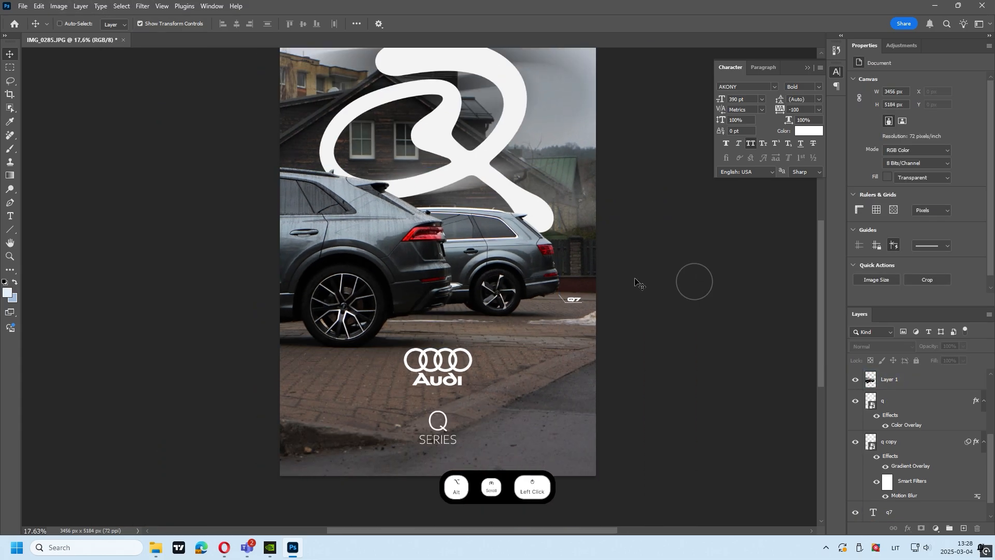
{"action": "scroll", "coordinate": [638, 283], "scroll_direction": "down", "scroll_amount": 2}
{"action": "scroll", "coordinate": [524, 337], "scroll_direction": "up", "scroll_amount": 2}
{"action": "scroll", "coordinate": [518, 361], "scroll_direction": "up", "scroll_amount": 6}
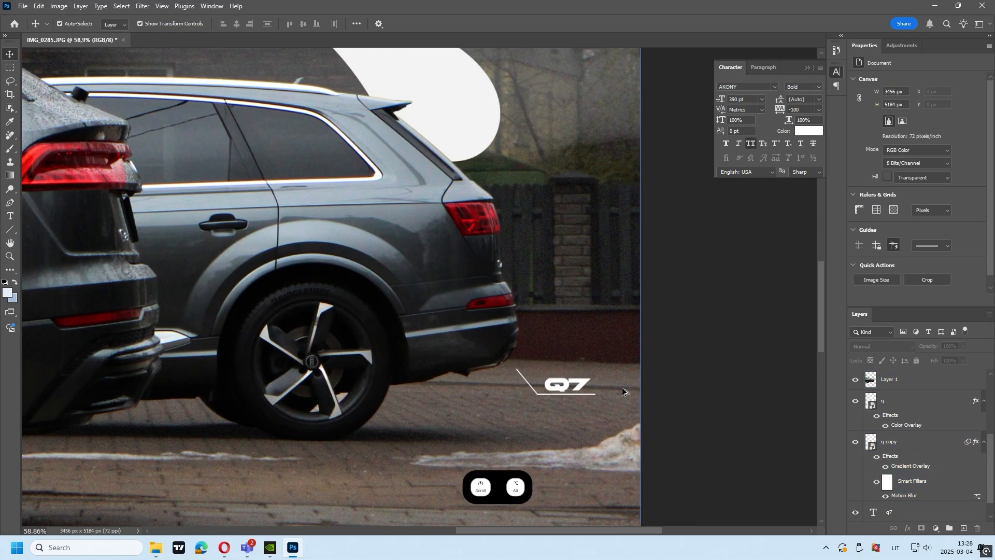
{"action": "left_click", "coordinate": [526, 382]}
{"action": "scroll", "coordinate": [492, 376], "scroll_direction": "down", "scroll_amount": 3}
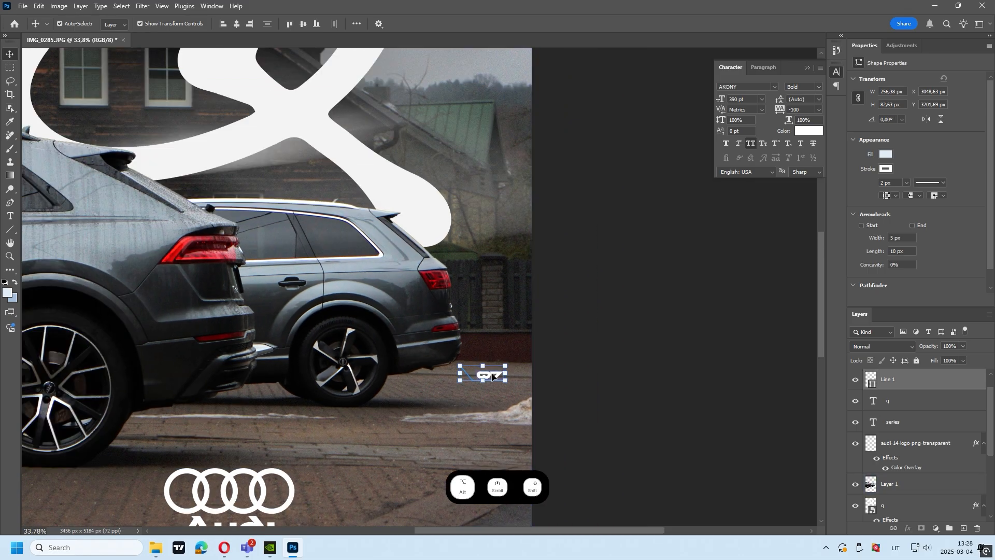
{"action": "scroll", "coordinate": [936, 410], "scroll_direction": "up", "scroll_amount": 1}
{"action": "scroll", "coordinate": [936, 409], "scroll_direction": "down", "scroll_amount": 6}
{"action": "key", "text": "ctrl+c"}
Paste the copied Q7 callout and move it near the photo's left edge, below the front car's rear wheel
{"action": "scroll", "coordinate": [259, 404], "scroll_direction": "down", "scroll_amount": 2}
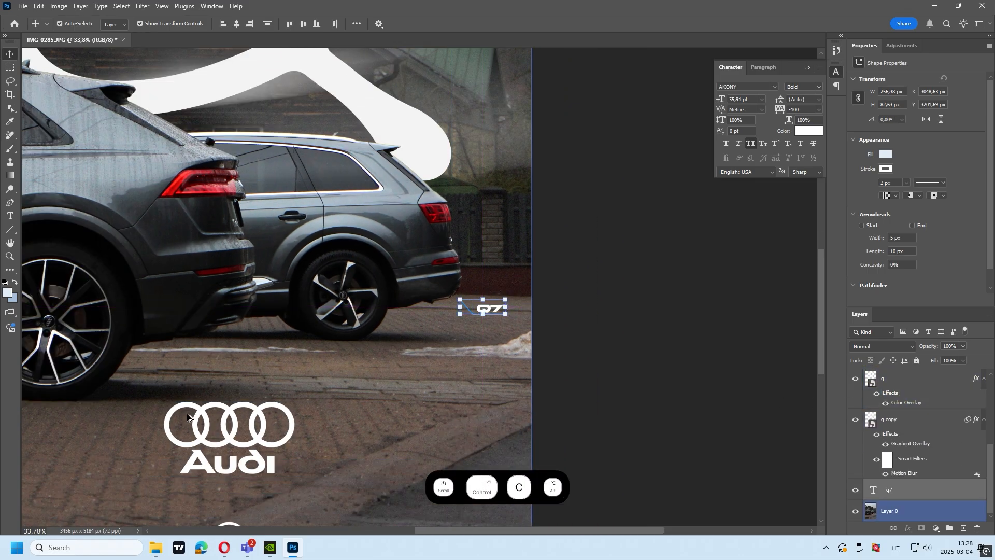
{"action": "scroll", "coordinate": [207, 404], "scroll_direction": "up", "scroll_amount": 3}
{"action": "scroll", "coordinate": [240, 385], "scroll_direction": "down", "scroll_amount": 4}
{"action": "scroll", "coordinate": [241, 387], "scroll_direction": "down", "scroll_amount": 5}
{"action": "scroll", "coordinate": [244, 380], "scroll_direction": "left", "scroll_amount": 5}
{"action": "key", "text": "ctrl+v"}
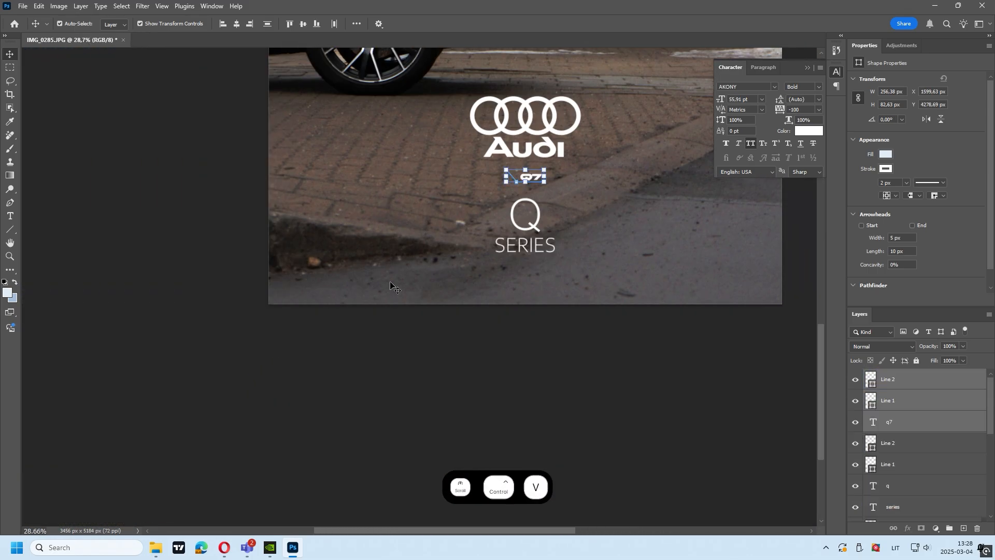
{"action": "scroll", "coordinate": [466, 277], "scroll_direction": "up", "scroll_amount": 2}
{"action": "scroll", "coordinate": [308, 210], "scroll_direction": "up", "scroll_amount": 5}
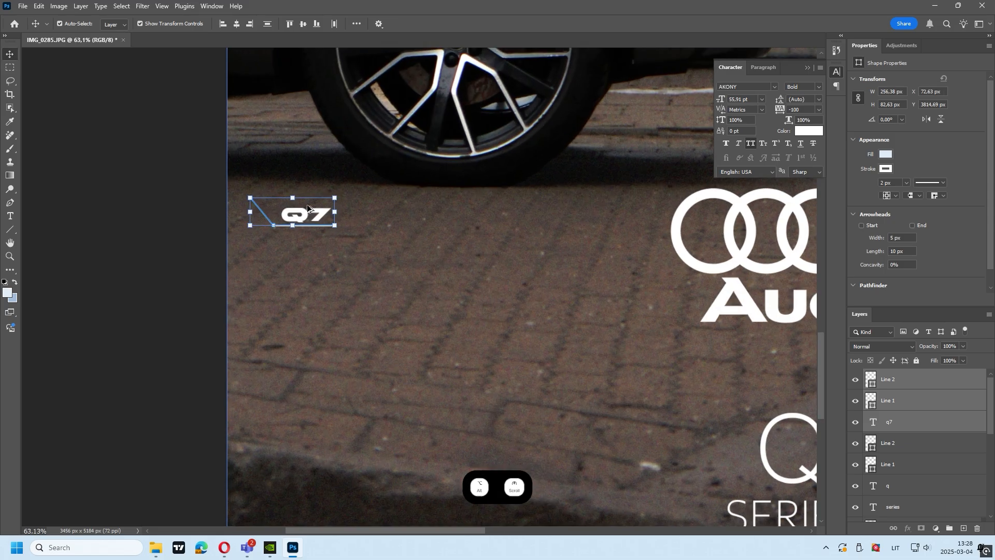
Flip the pasted callout's diagonal and horizontal lines horizontally, leaving its label unflipped
{"action": "left_click", "coordinate": [335, 236]}
{"action": "left_click", "coordinate": [321, 234]}
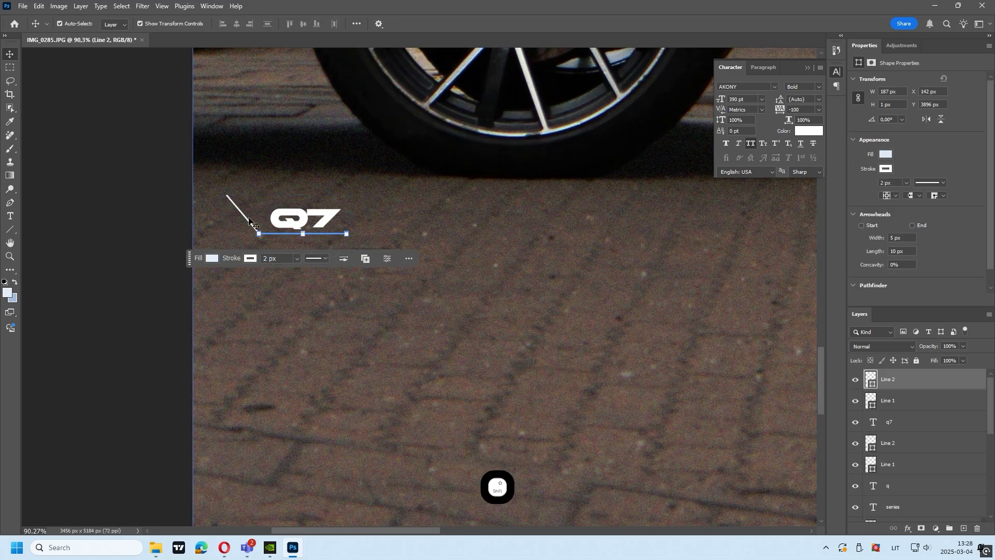
{"action": "left_click", "coordinate": [246, 219], "text": "shift"}
{"action": "left_click", "coordinate": [260, 216]}
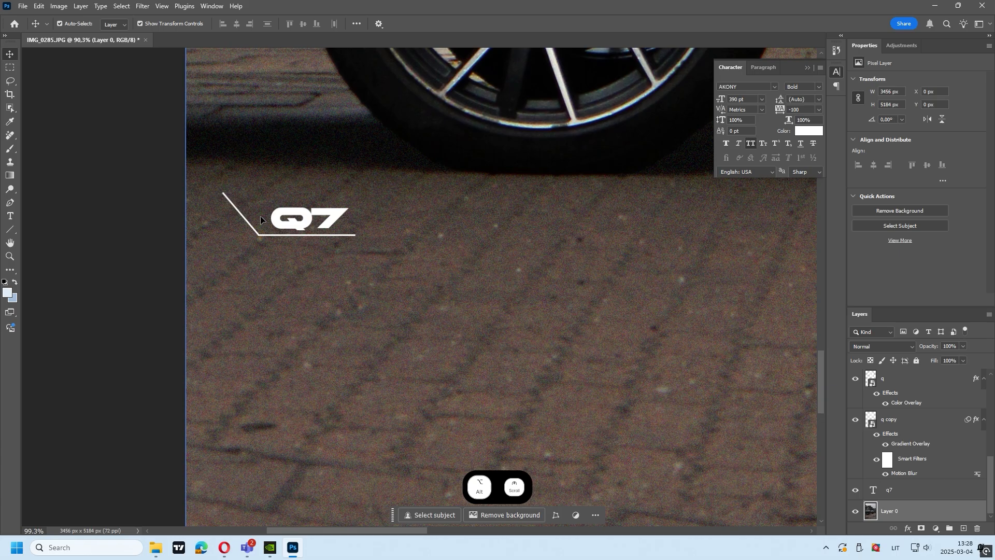
{"action": "scroll", "coordinate": [260, 215], "scroll_direction": "up", "scroll_amount": 8}
{"action": "left_click", "coordinate": [212, 259]}
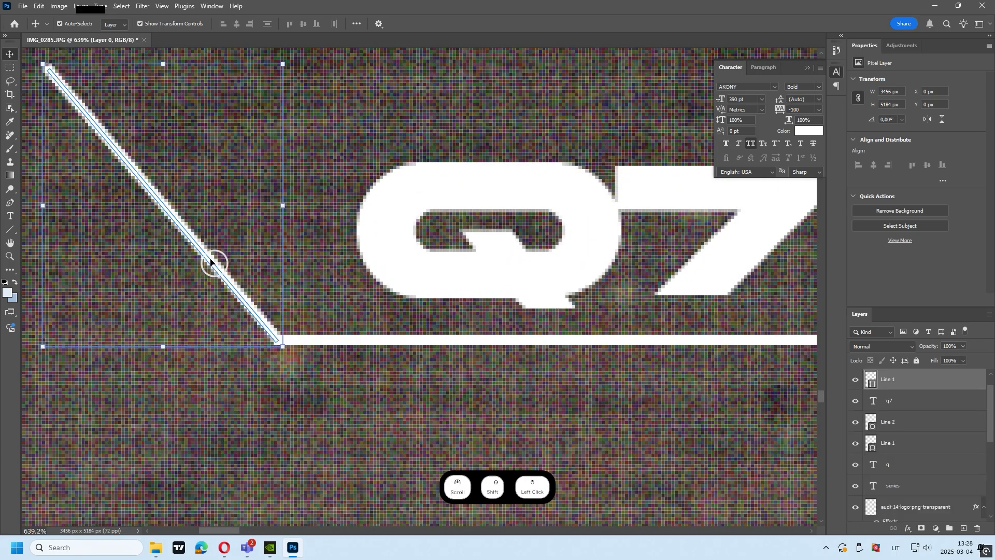
{"action": "left_click", "coordinate": [415, 341], "text": "shift"}
{"action": "scroll", "coordinate": [462, 324], "scroll_direction": "down", "scroll_amount": 5}
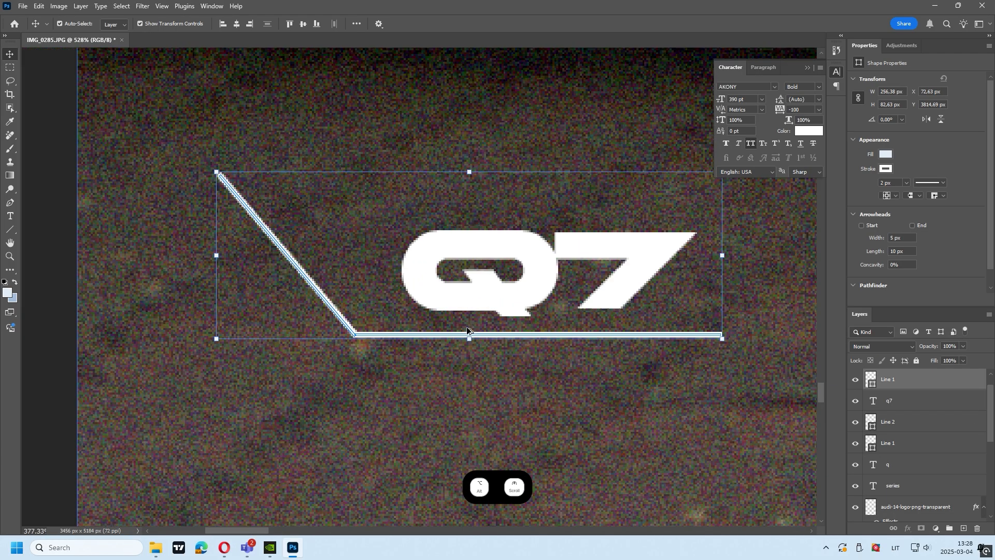
{"action": "key", "text": "ctrl+t"}
{"action": "right_click", "coordinate": [462, 324]}
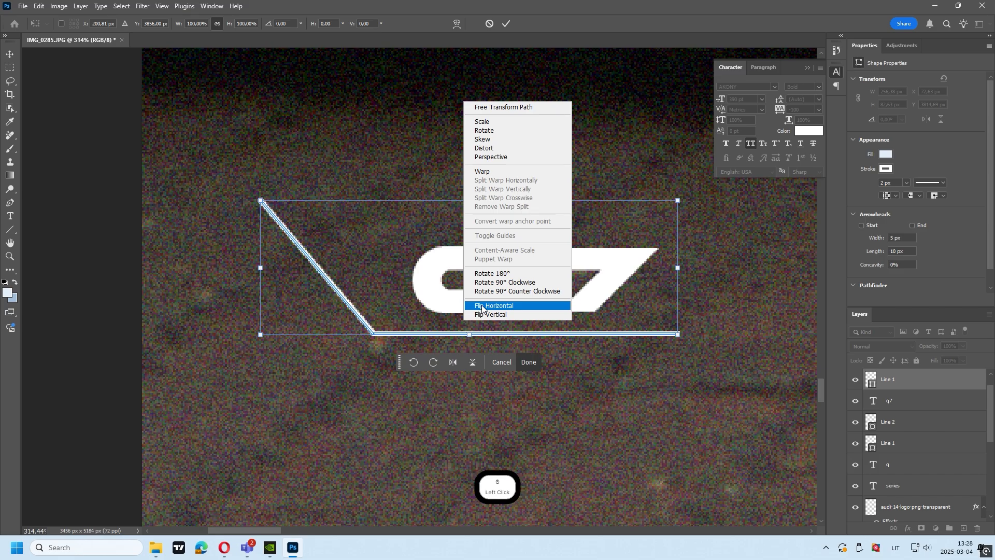
{"action": "left_click", "coordinate": [481, 308]}
{"action": "scroll", "coordinate": [490, 326], "scroll_direction": "down", "scroll_amount": 4, "text": "alt"}
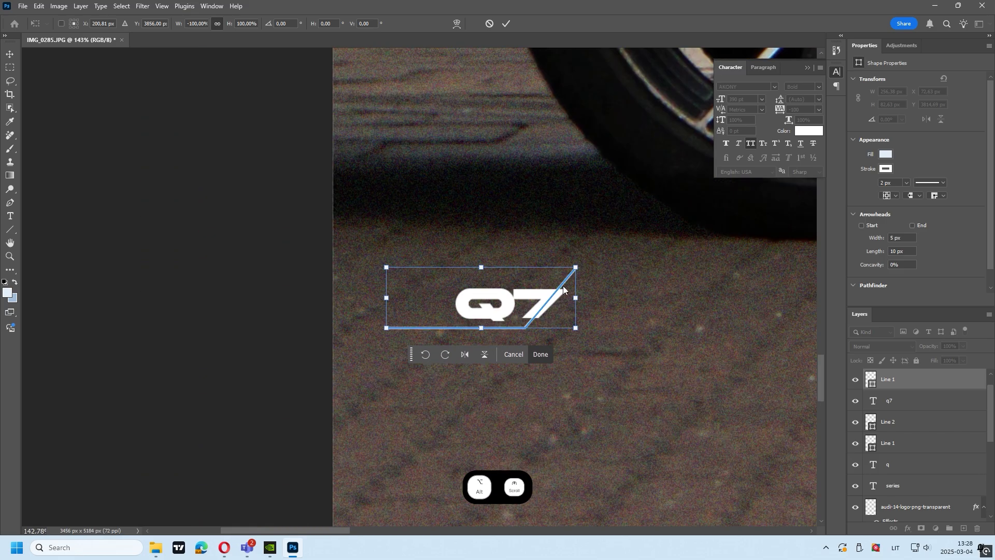
Move the flipped lines up into the shadow beside the front car's wheel and place the label above the horizontal line
{"action": "left_click_drag", "start_coordinate": [547, 250], "coordinate": [537, 179]}
{"action": "key", "text": "Return"}
{"action": "left_click_drag", "start_coordinate": [507, 299], "coordinate": [430, 194]}
Change the label of the mirrored callout to Q8
{"action": "double_click", "coordinate": [435, 195]}
{"action": "key", "text": "Right"}
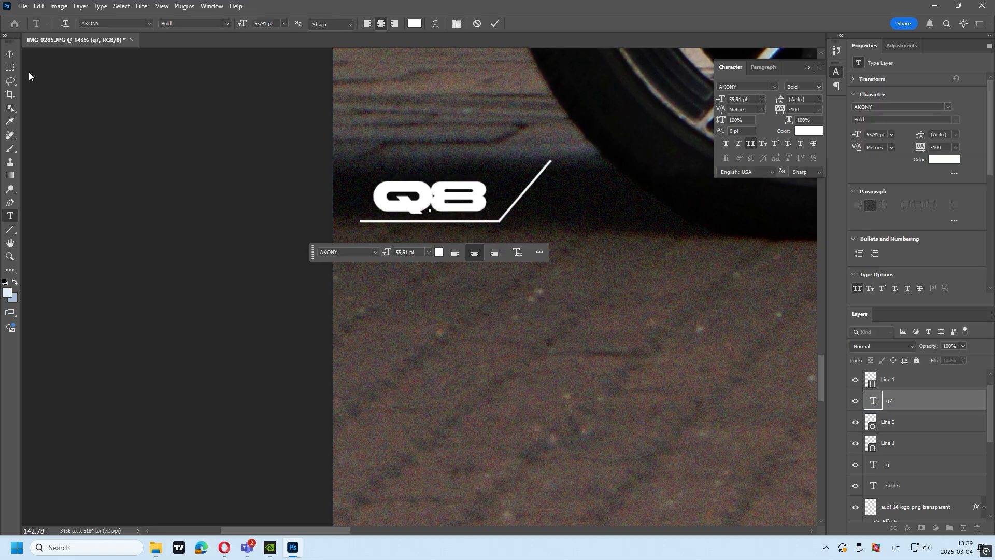
{"action": "left_click", "coordinate": [10, 53]}
{"action": "left_click", "coordinate": [554, 235]}
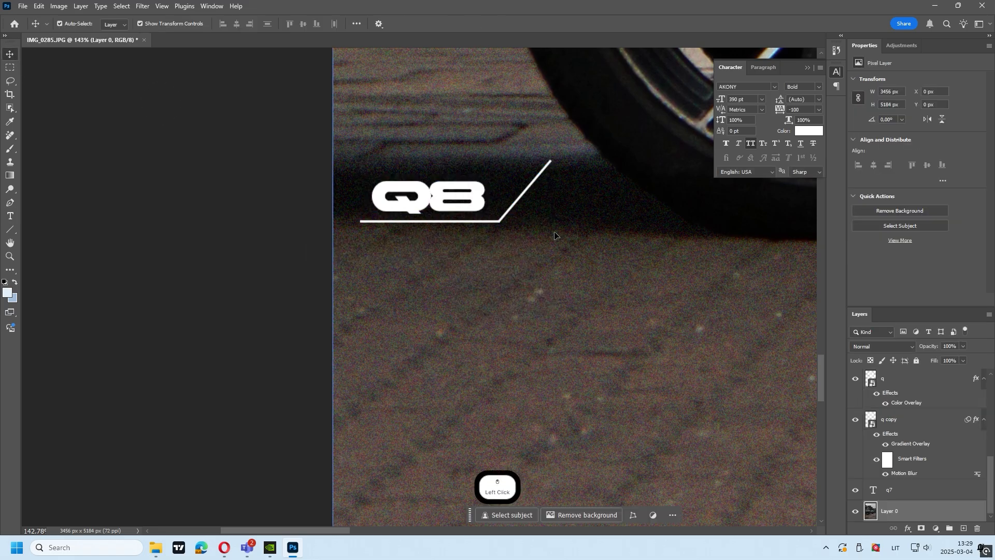
Add a linear black-to-transparent gradient above the background photo, rising from just below the poster's lower edge to the cars' roofs
{"action": "scroll", "coordinate": [555, 236], "scroll_direction": "down", "scroll_amount": 8}
{"action": "scroll", "coordinate": [564, 249], "scroll_direction": "right", "scroll_amount": 3}
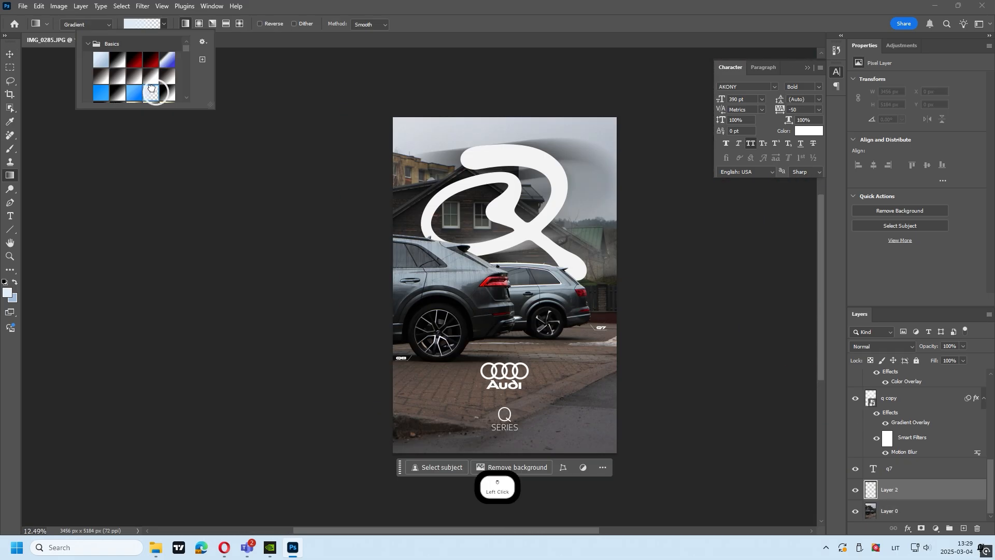
{"action": "left_click", "coordinate": [4, 283]}
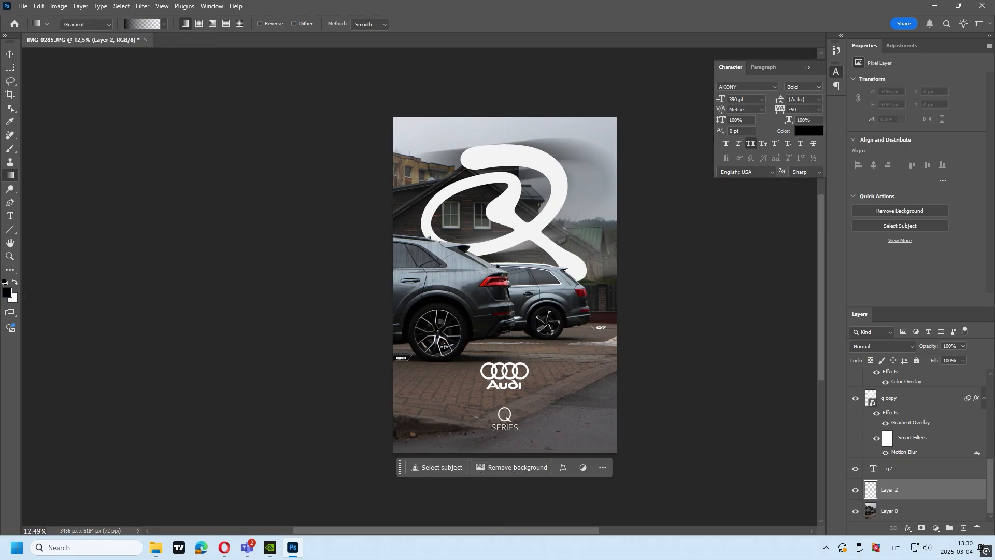
{"action": "left_click_drag", "start_coordinate": [500, 457], "coordinate": [498, 287]}
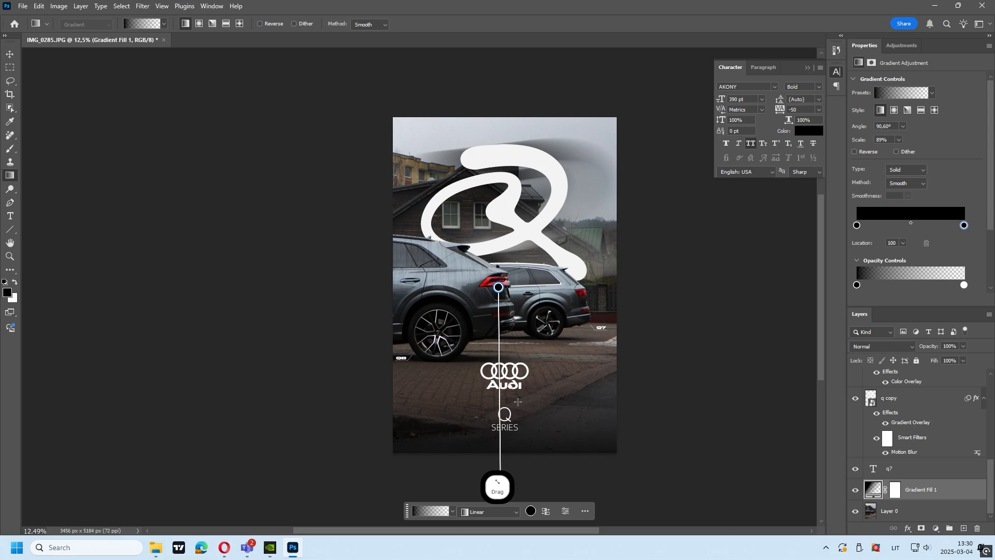
{"action": "left_click_drag", "start_coordinate": [514, 469], "coordinate": [518, 283]}
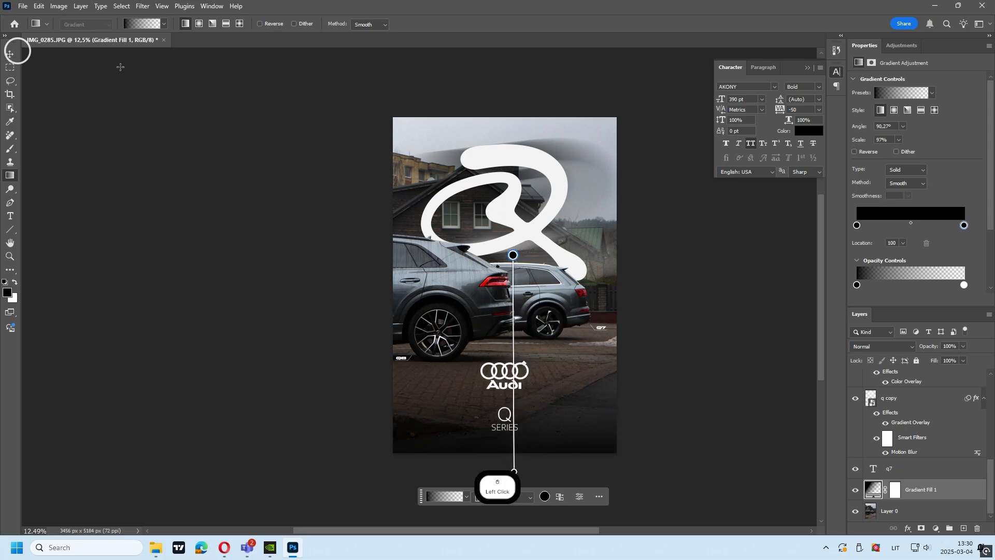
{"action": "left_click", "coordinate": [10, 53]}
{"action": "left_click", "coordinate": [710, 345]}
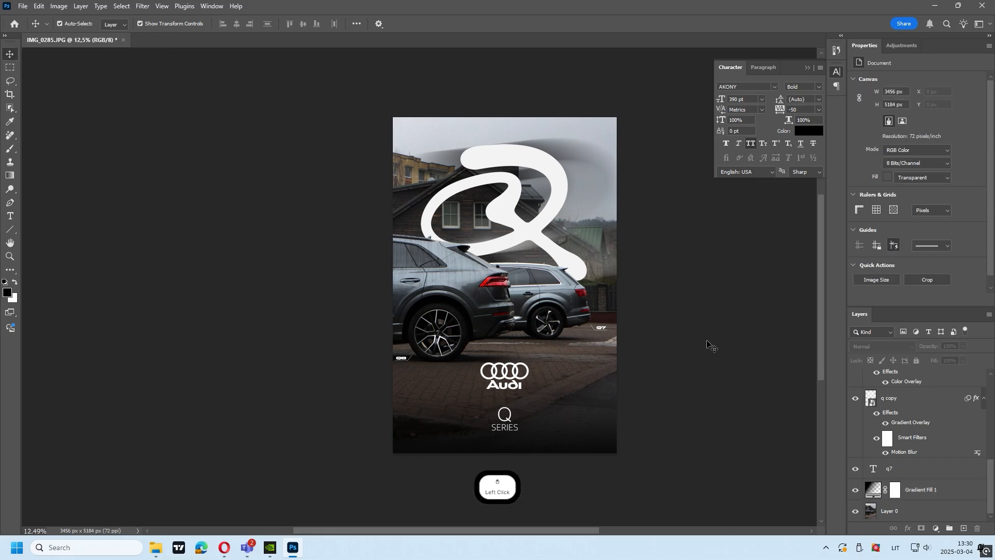
Add the text slk.studio below the SERIES text
{"action": "scroll", "coordinate": [539, 375], "scroll_direction": "up", "scroll_amount": 3}
{"action": "scroll", "coordinate": [472, 391], "scroll_direction": "up", "scroll_amount": 5}
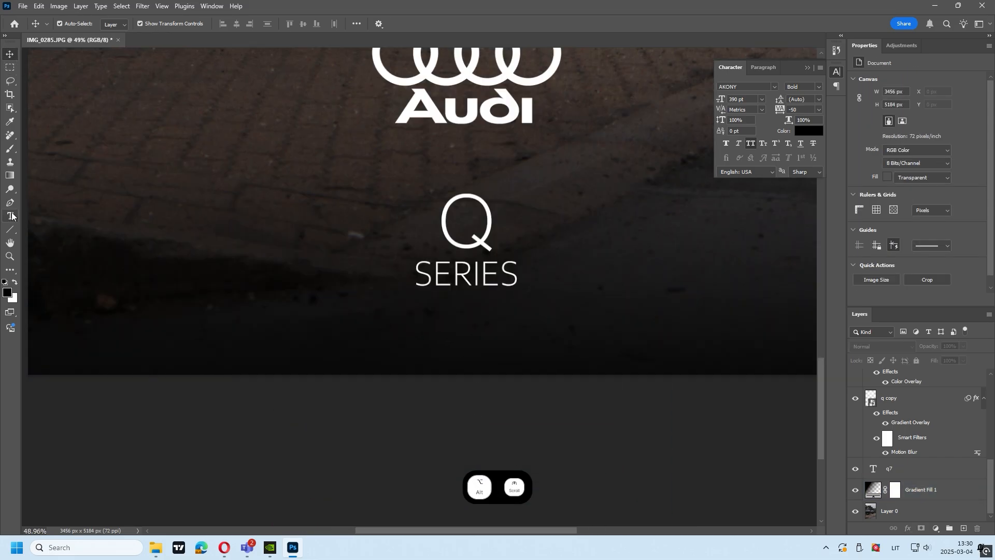
{"action": "key", "text": "t"}
{"action": "left_click", "coordinate": [447, 342]}
{"action": "type", "text": "slk"}
{"action": "left_click", "coordinate": [11, 53]}
Set the slk.studio text in Microsoft Yi Baiti Regular and turn off its all-caps style
{"action": "scroll", "coordinate": [457, 200], "scroll_direction": "down", "scroll_amount": 5}
{"action": "left_click", "coordinate": [948, 107]}
{"action": "left_click", "coordinate": [881, 181]}
{"action": "left_click", "coordinate": [751, 143]}
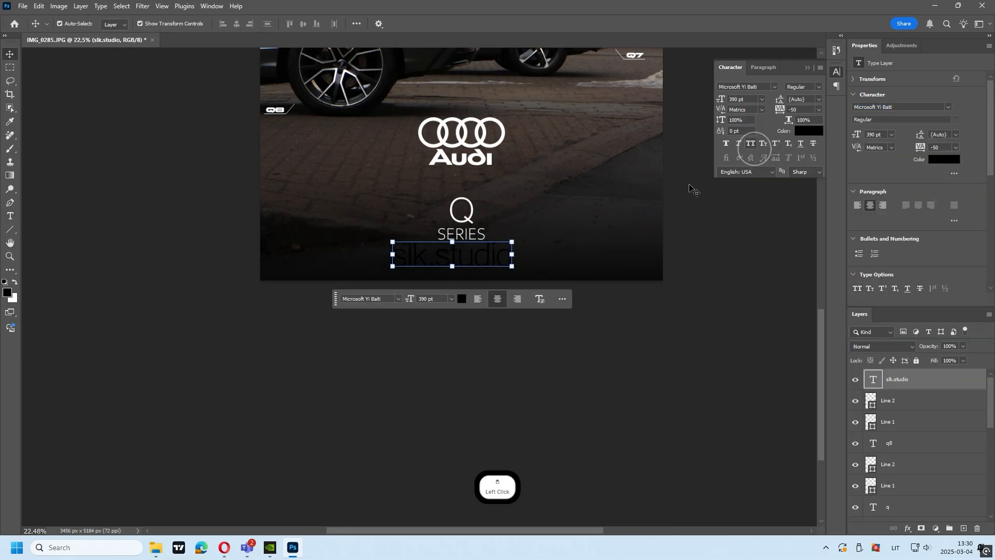
Make the slk part faux bold, then scale the text to 91.86 pt and centre it near the poster's lower edge
{"action": "scroll", "coordinate": [444, 262], "scroll_direction": "up", "scroll_amount": 4}
{"action": "double_click", "coordinate": [407, 262]}
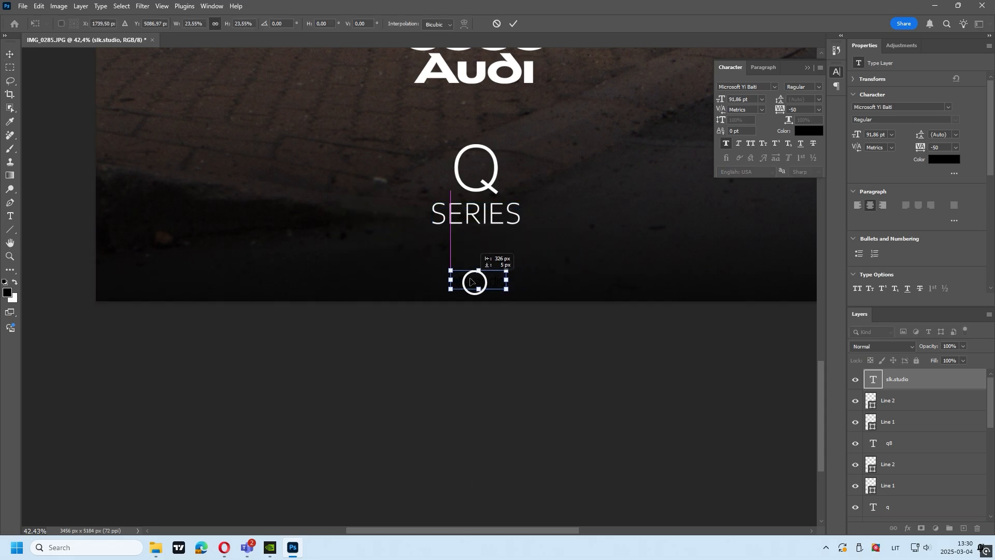
{"action": "left_click_drag", "start_coordinate": [470, 282], "coordinate": [467, 284]}
Set the slk.studio text colour to white
{"action": "left_click", "coordinate": [943, 159]}
{"action": "left_click", "coordinate": [705, 210]}
{"action": "left_click", "coordinate": [940, 206]}
{"action": "left_click", "coordinate": [575, 382]}
{"action": "scroll", "coordinate": [518, 331], "scroll_direction": "down", "scroll_amount": 6}
{"action": "scroll", "coordinate": [450, 384], "scroll_direction": "up", "scroll_amount": 8}
{"action": "left_click", "coordinate": [428, 459]}
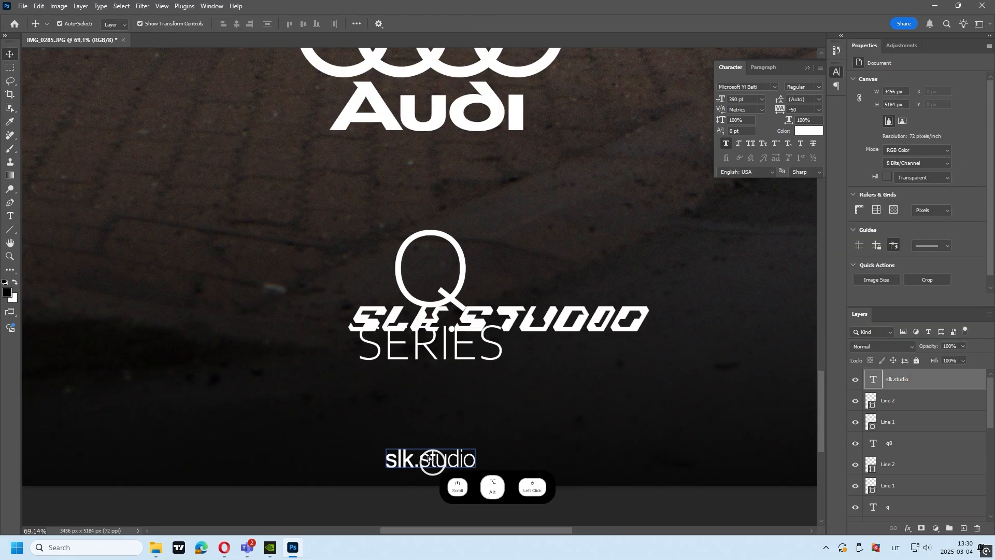